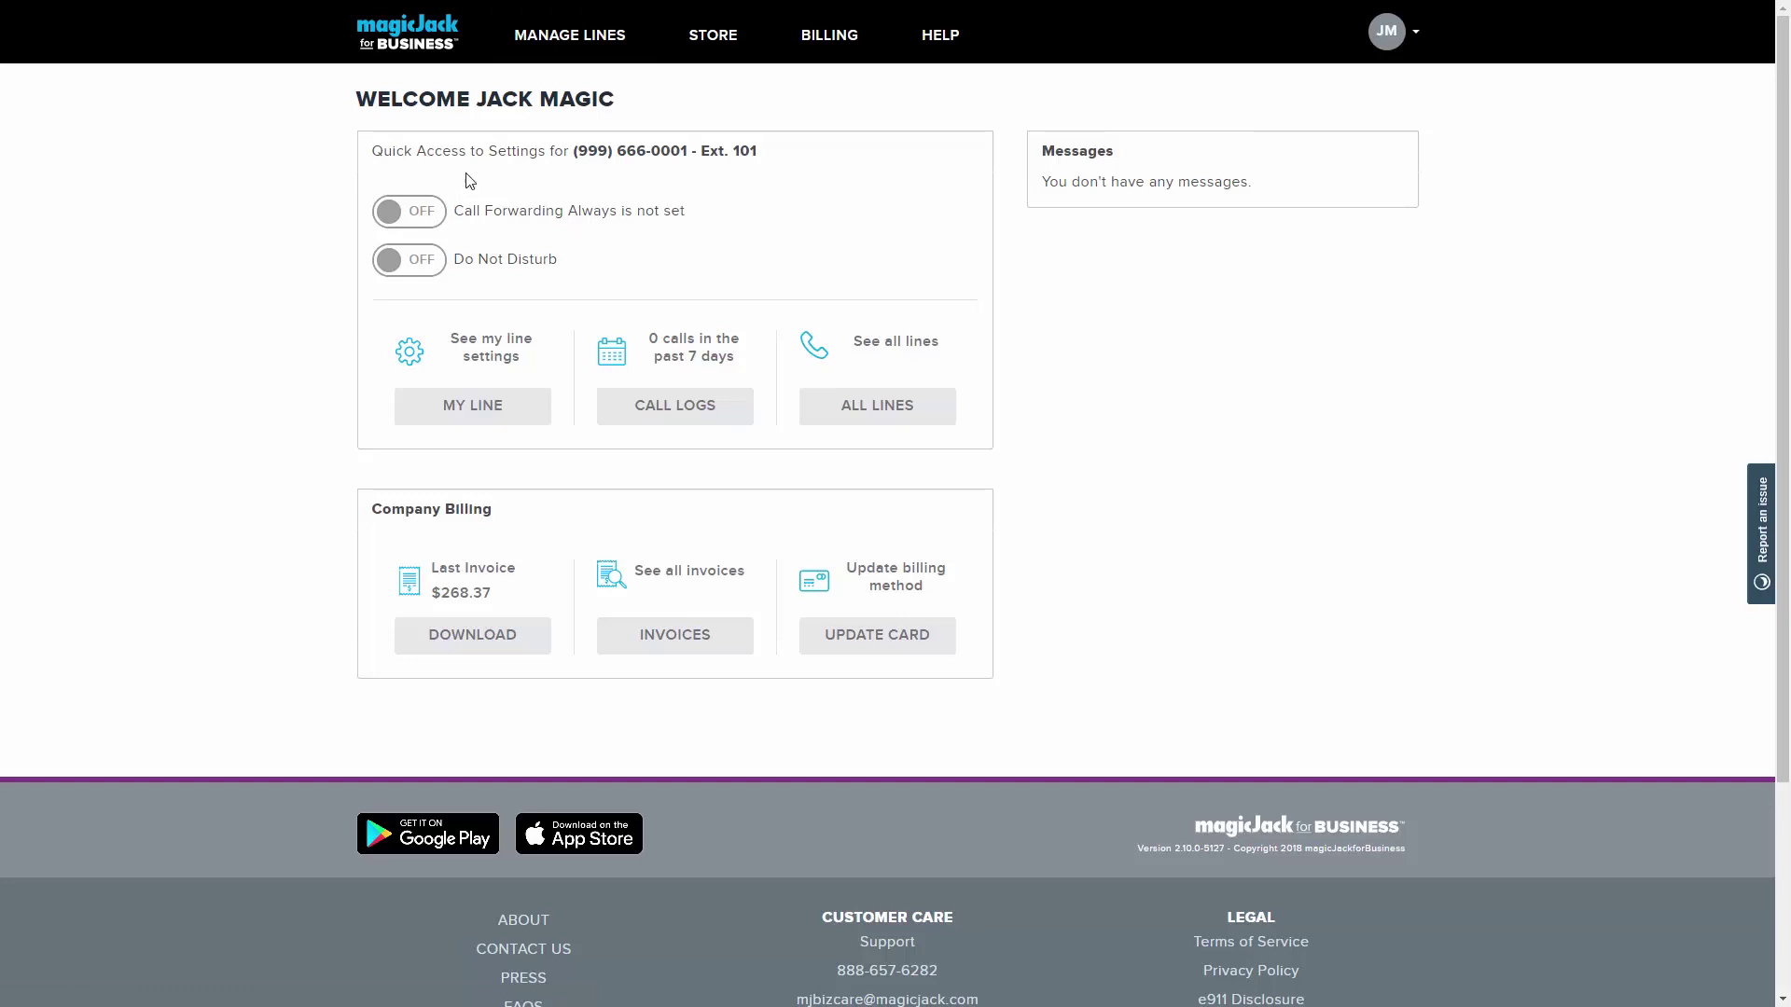
left_click(571, 55)
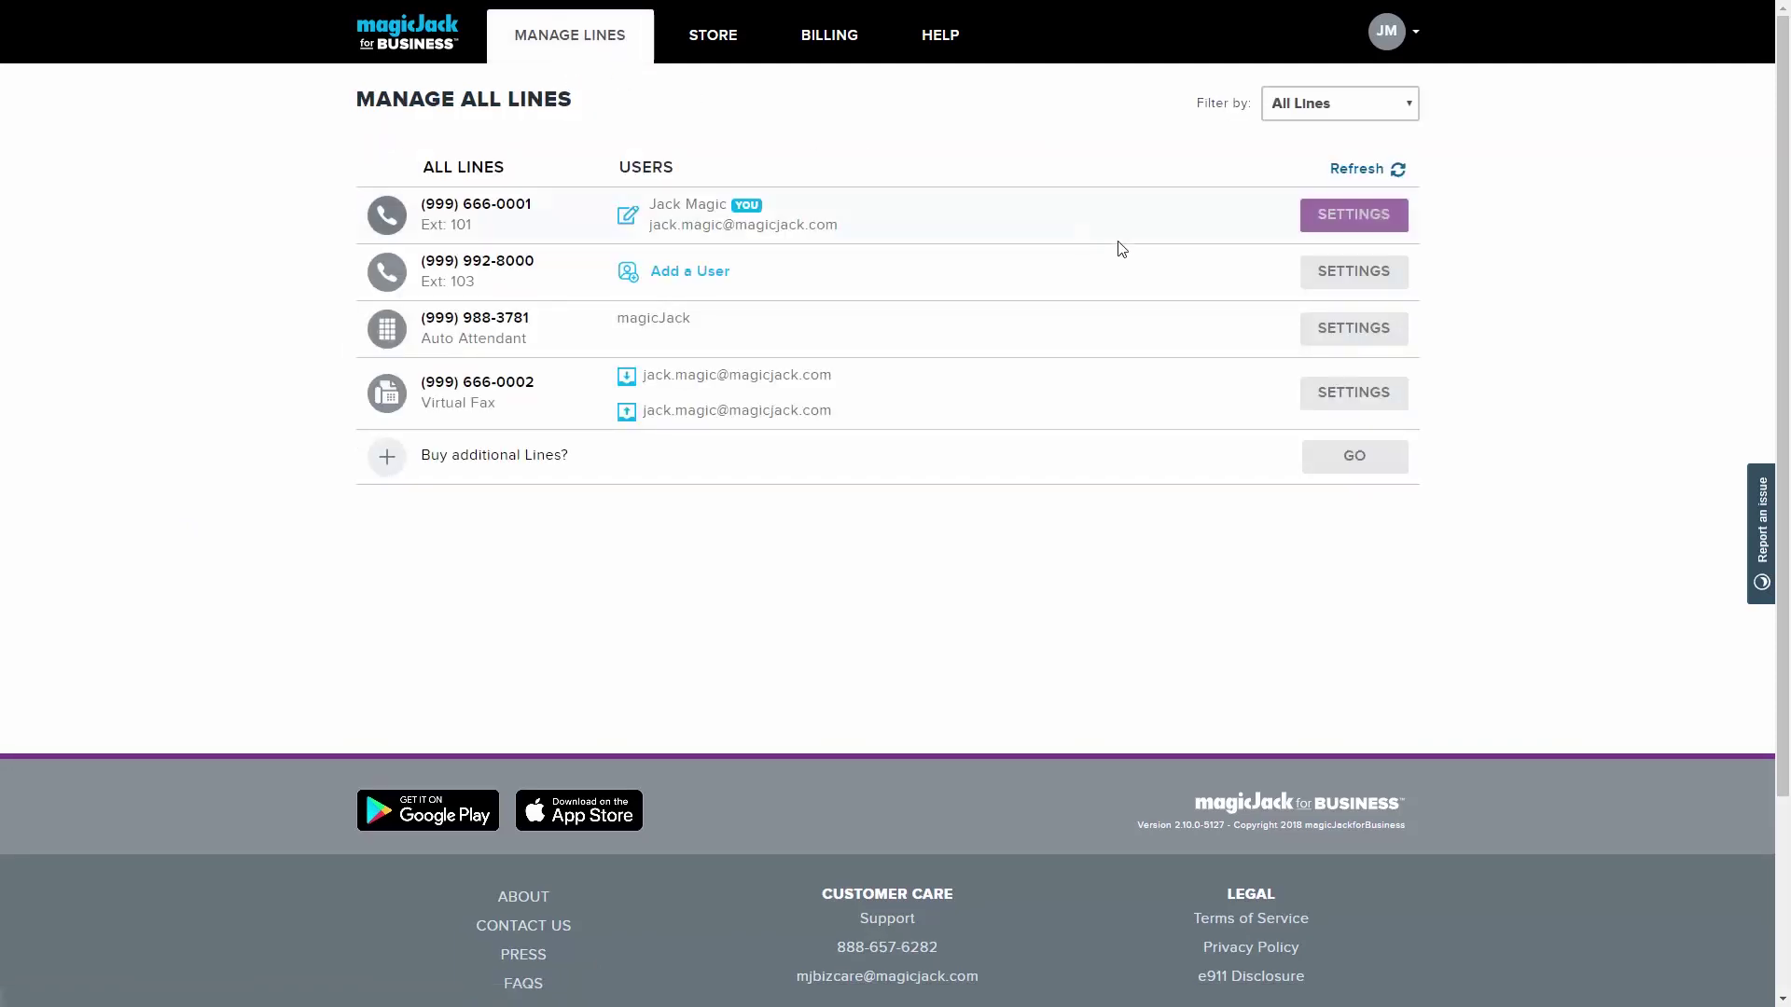
left_click(1352, 328)
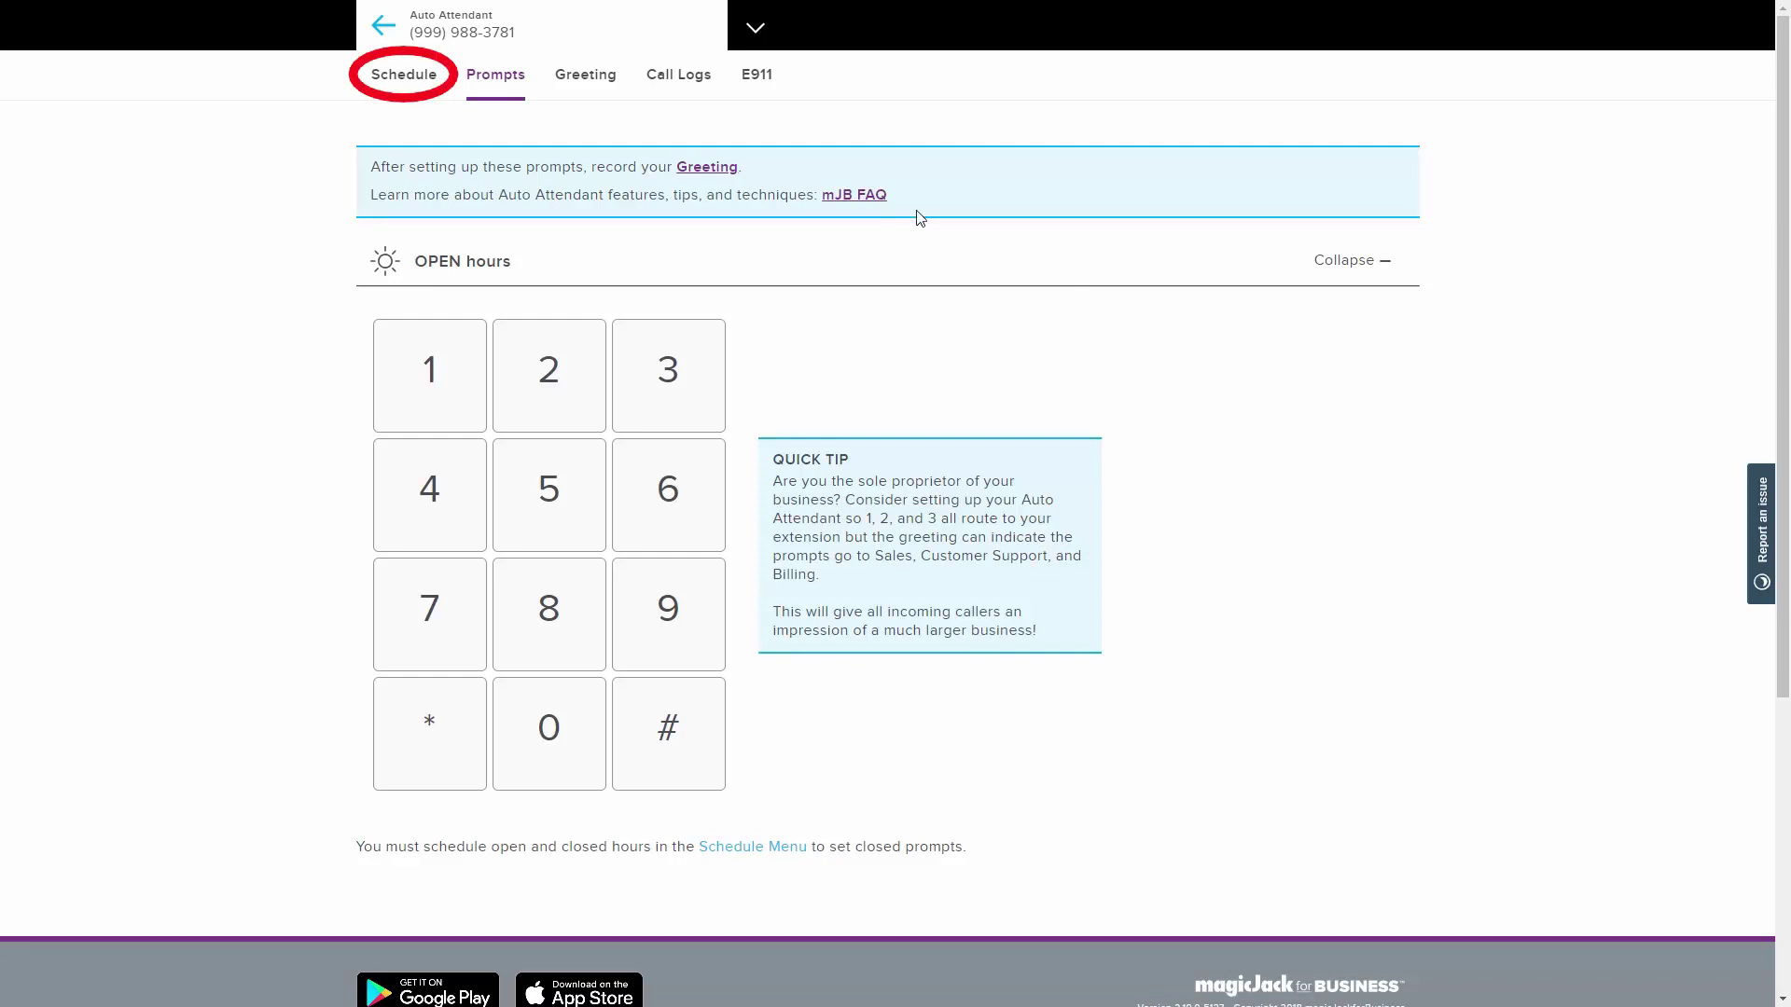
left_click(403, 76)
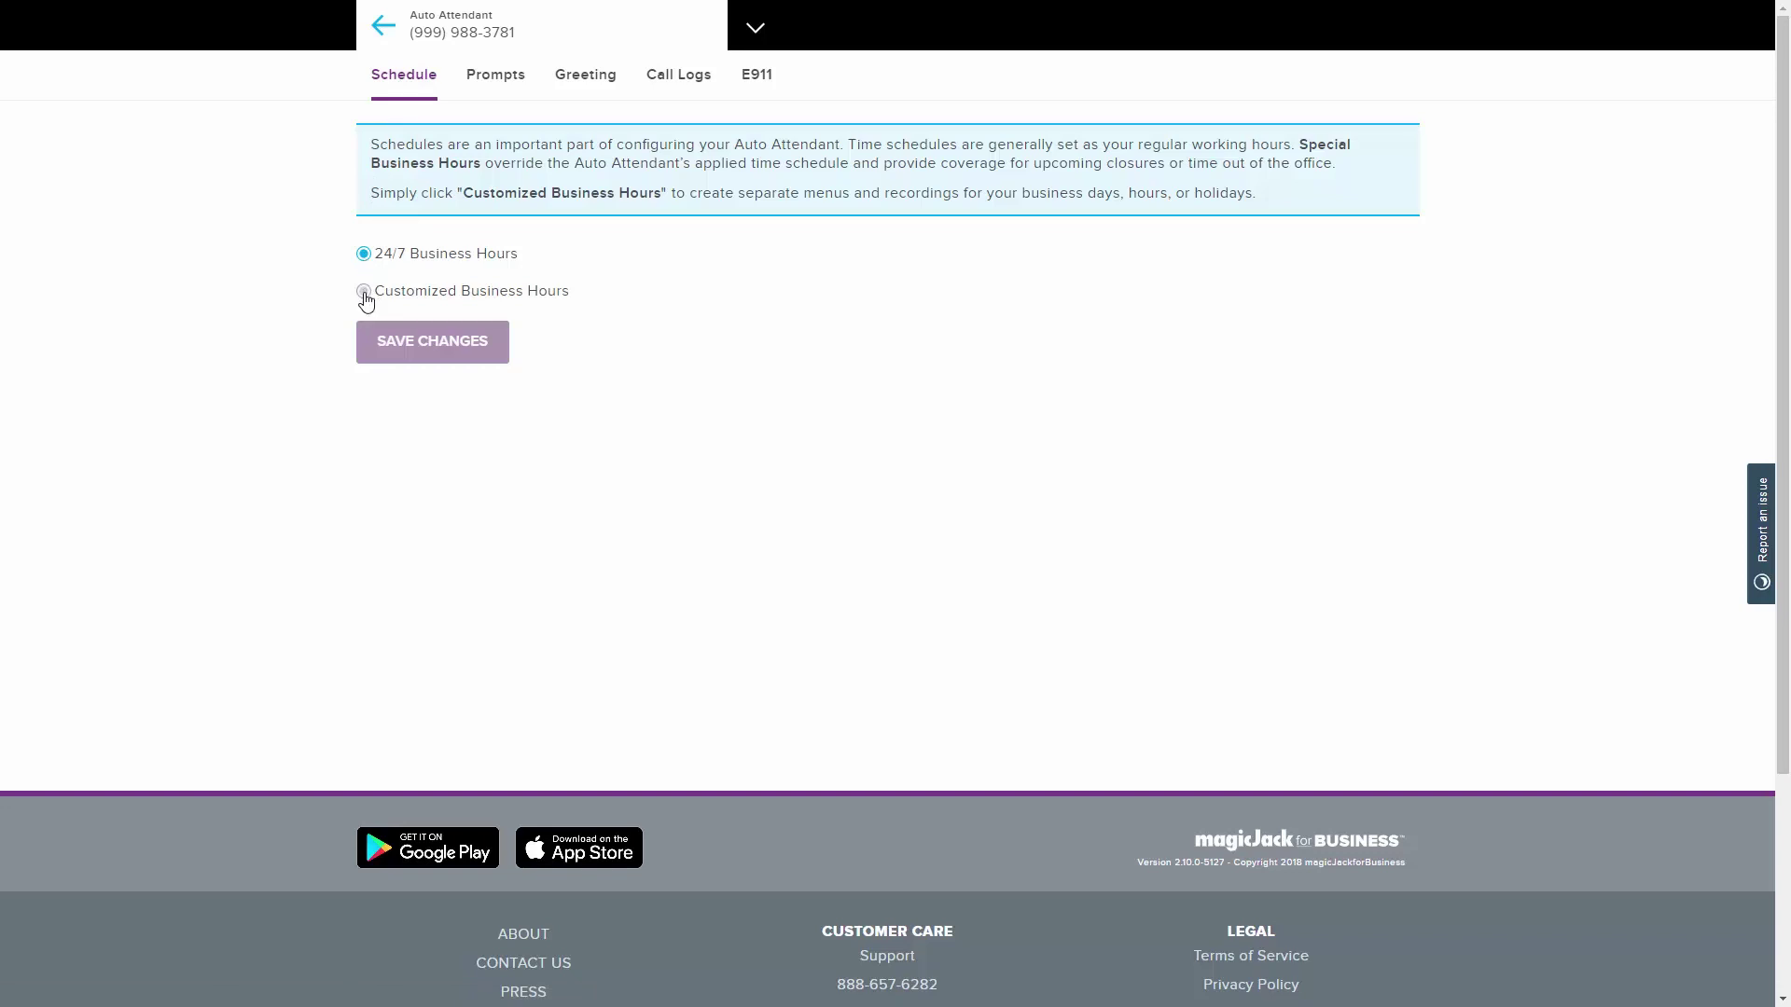
Step: Switch to Customized Business Hours and mark Monday through Friday as open days
left_click(364, 294)
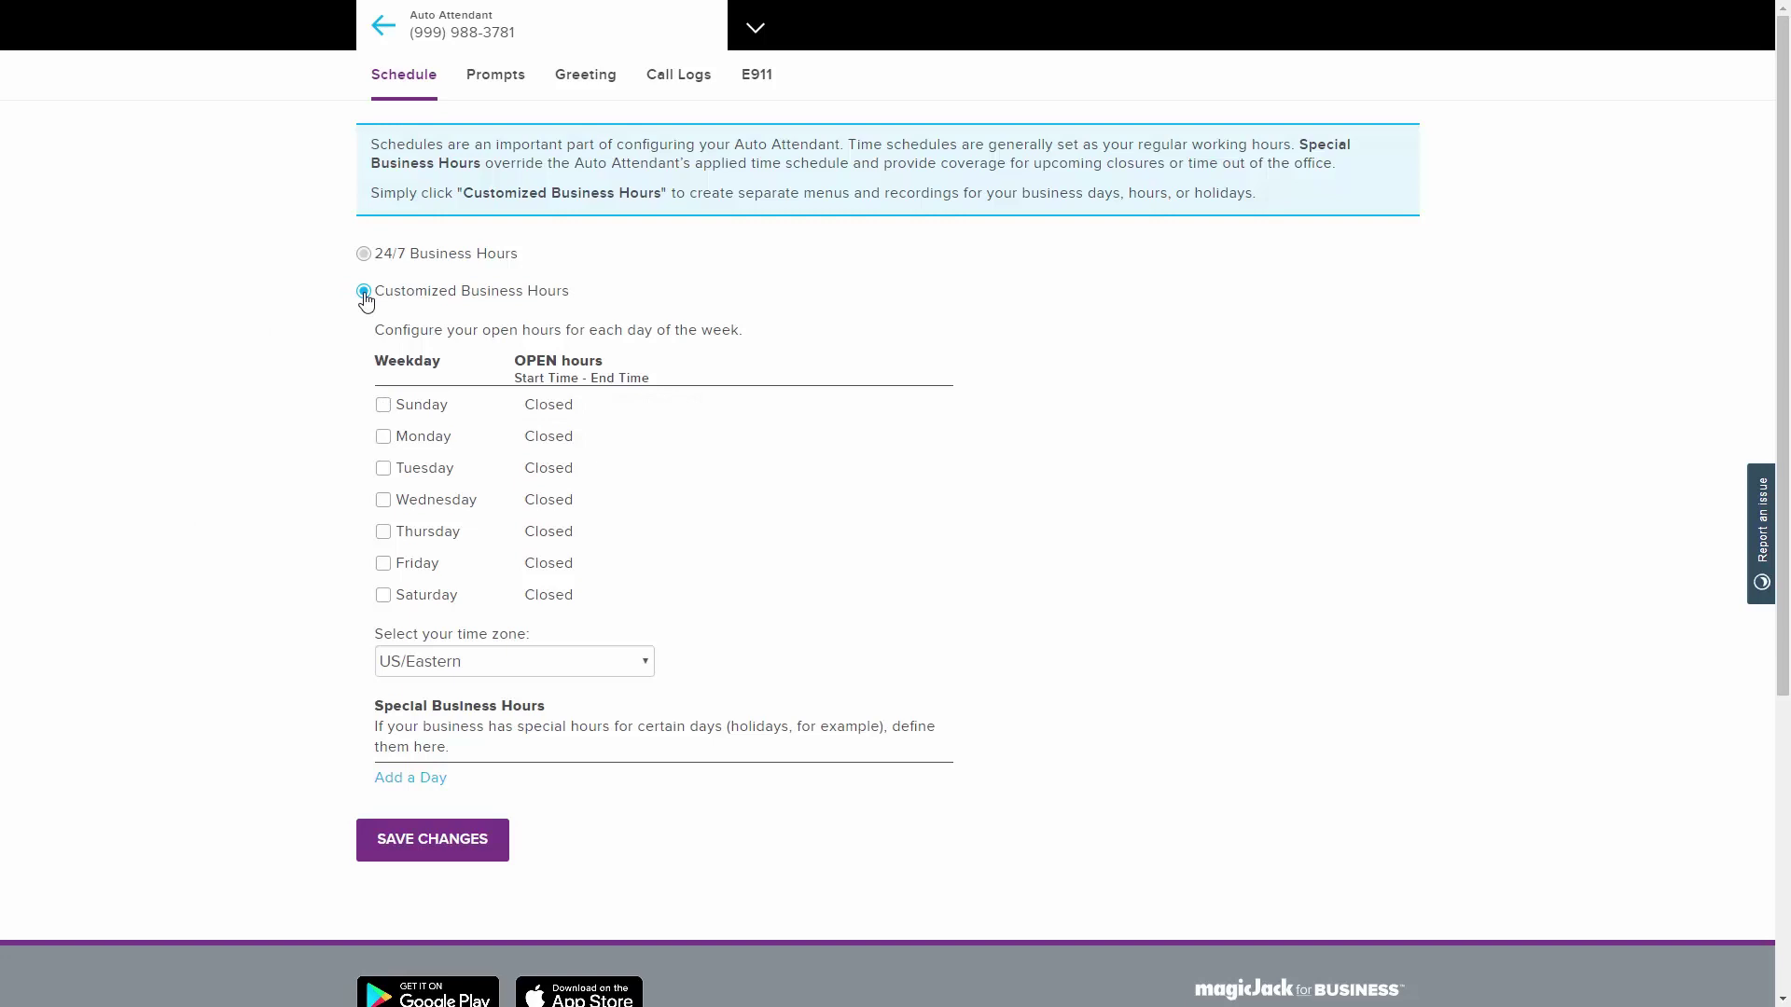
left_click(383, 437)
left_click(384, 468)
left_click(384, 500)
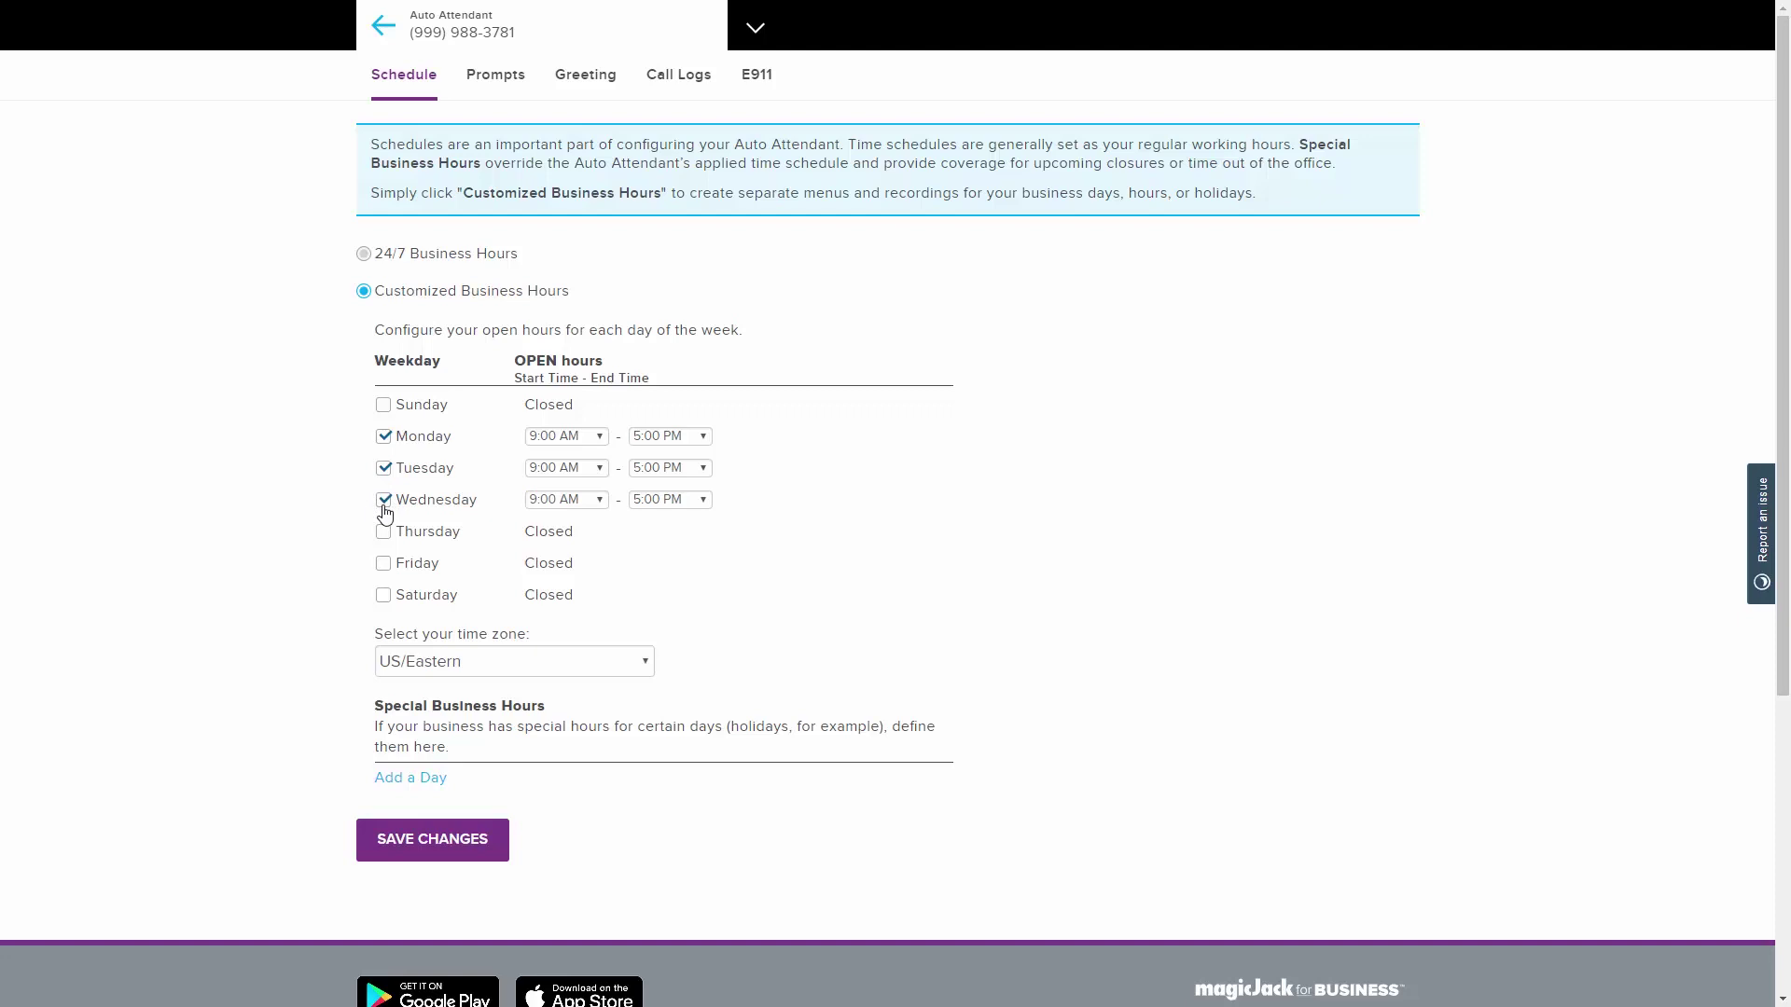
left_click(383, 531)
left_click(384, 565)
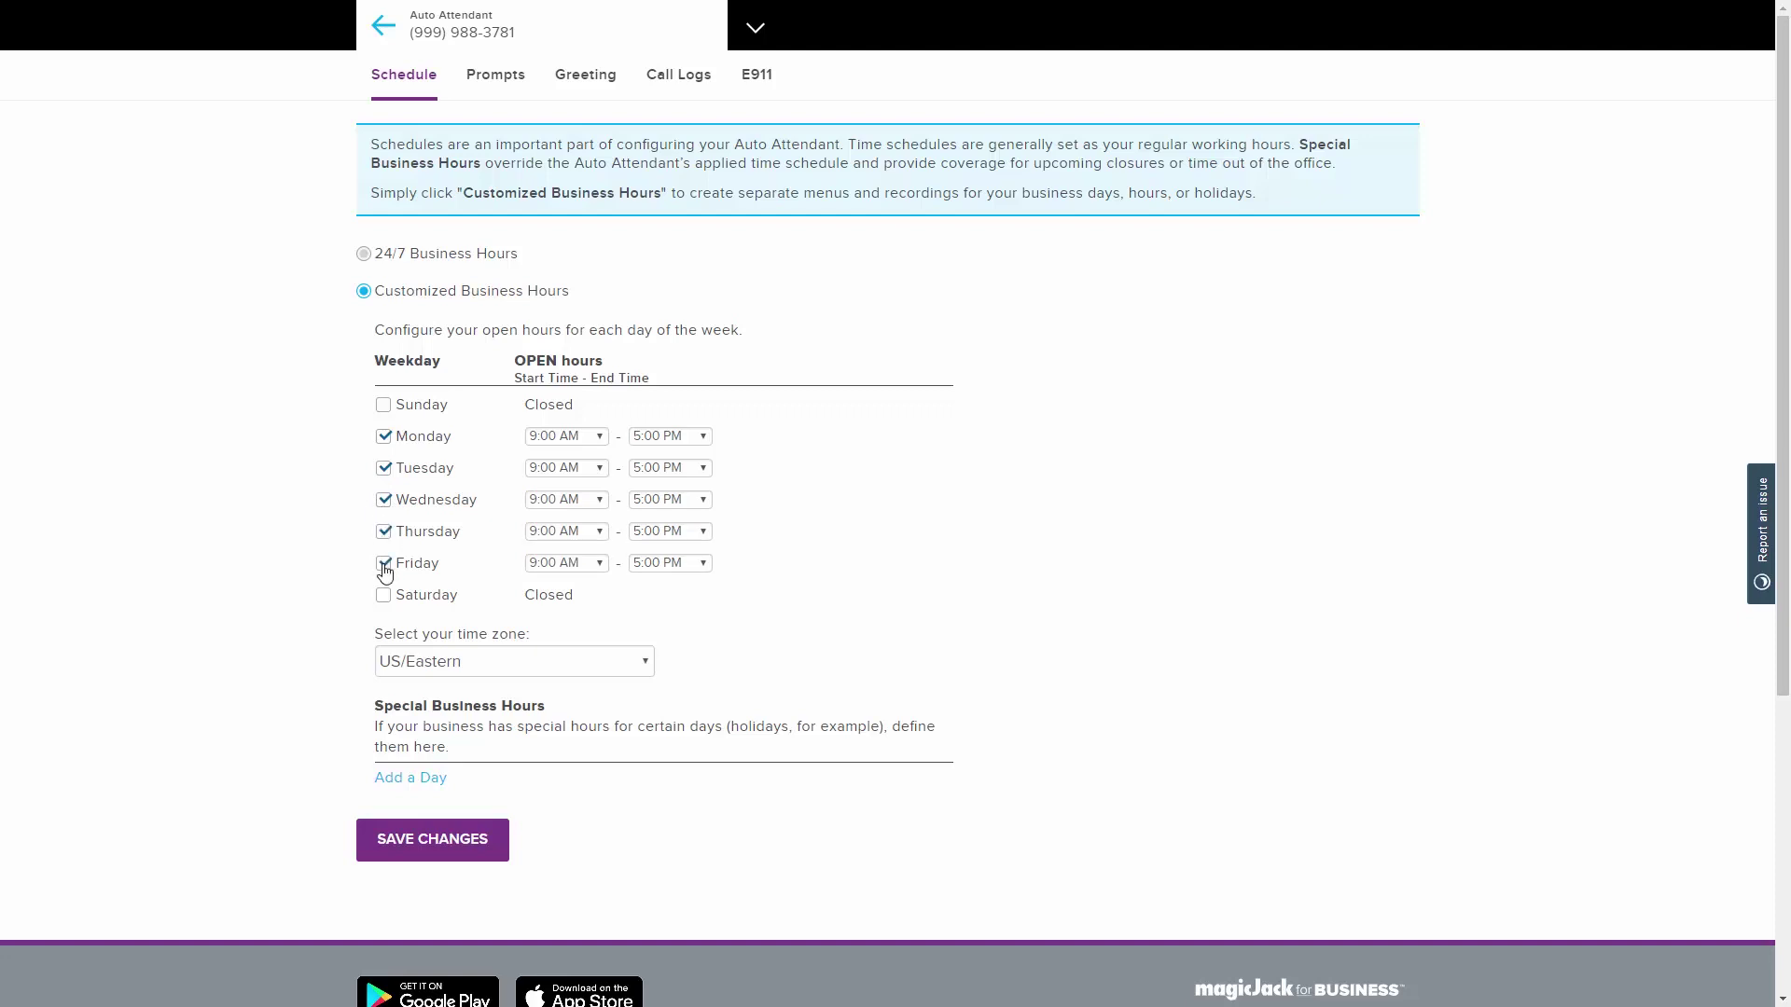
Step: Keep the 9:00 AM Monday start time and the US/Eastern time zone
left_click(572, 445)
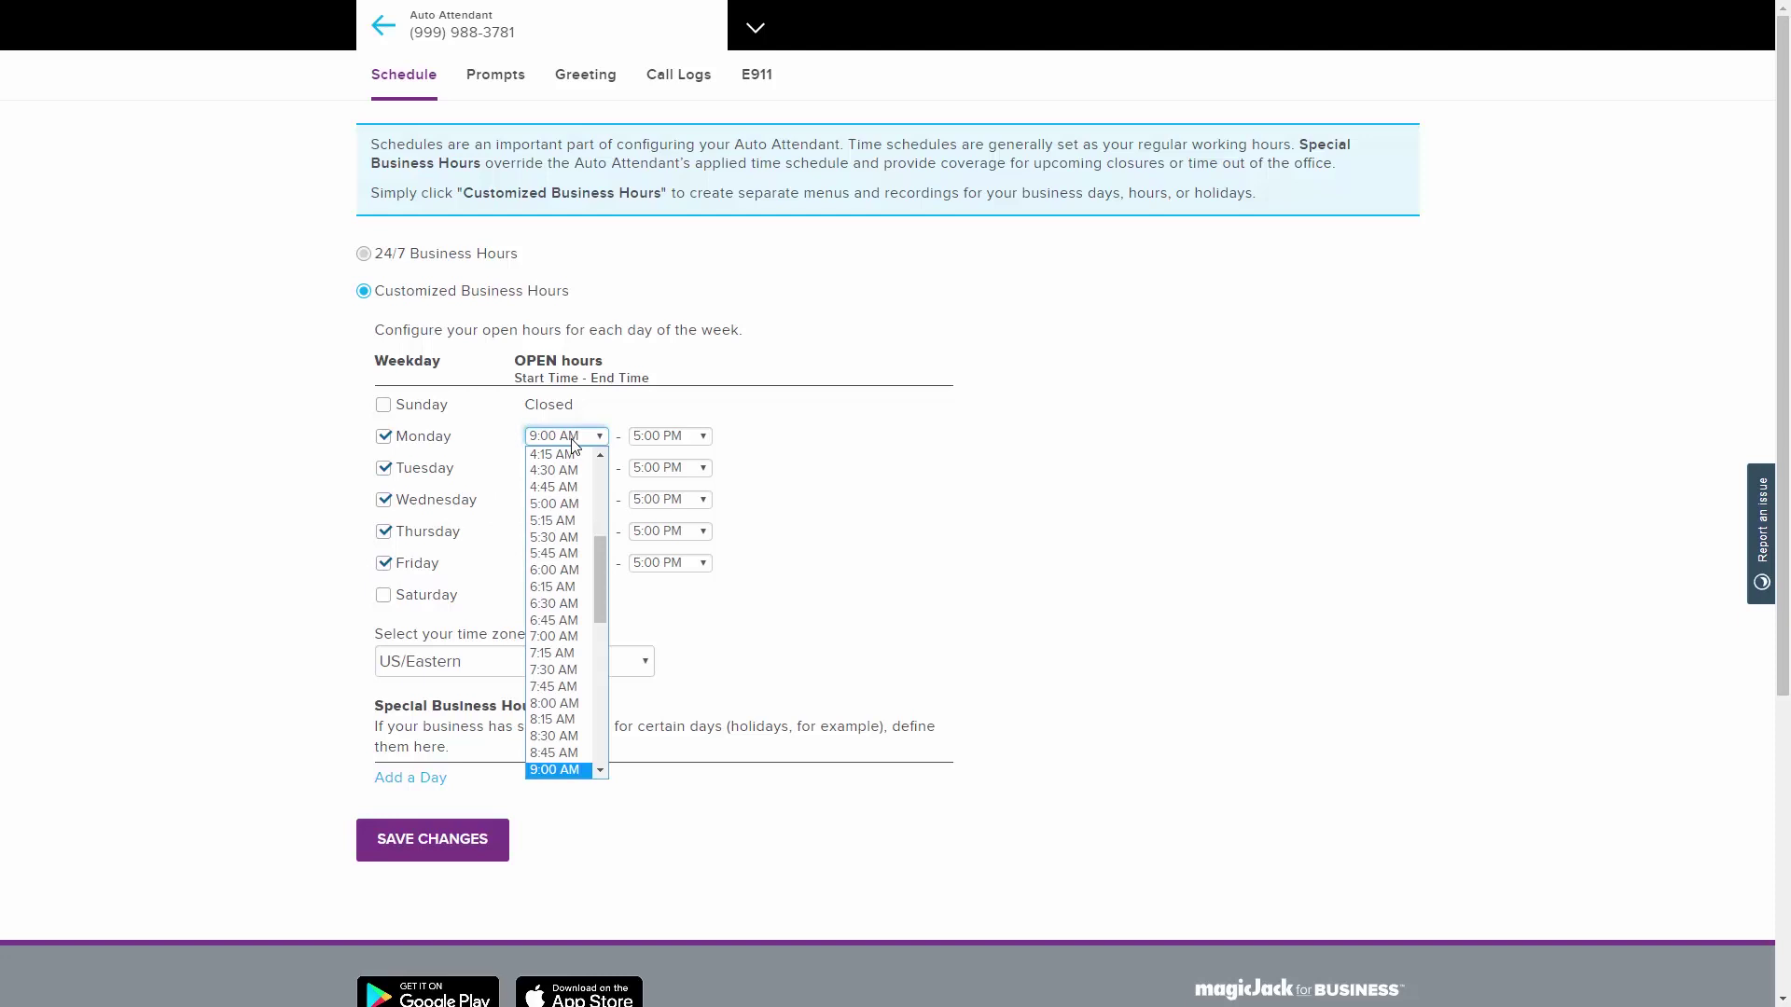
left_click(572, 446)
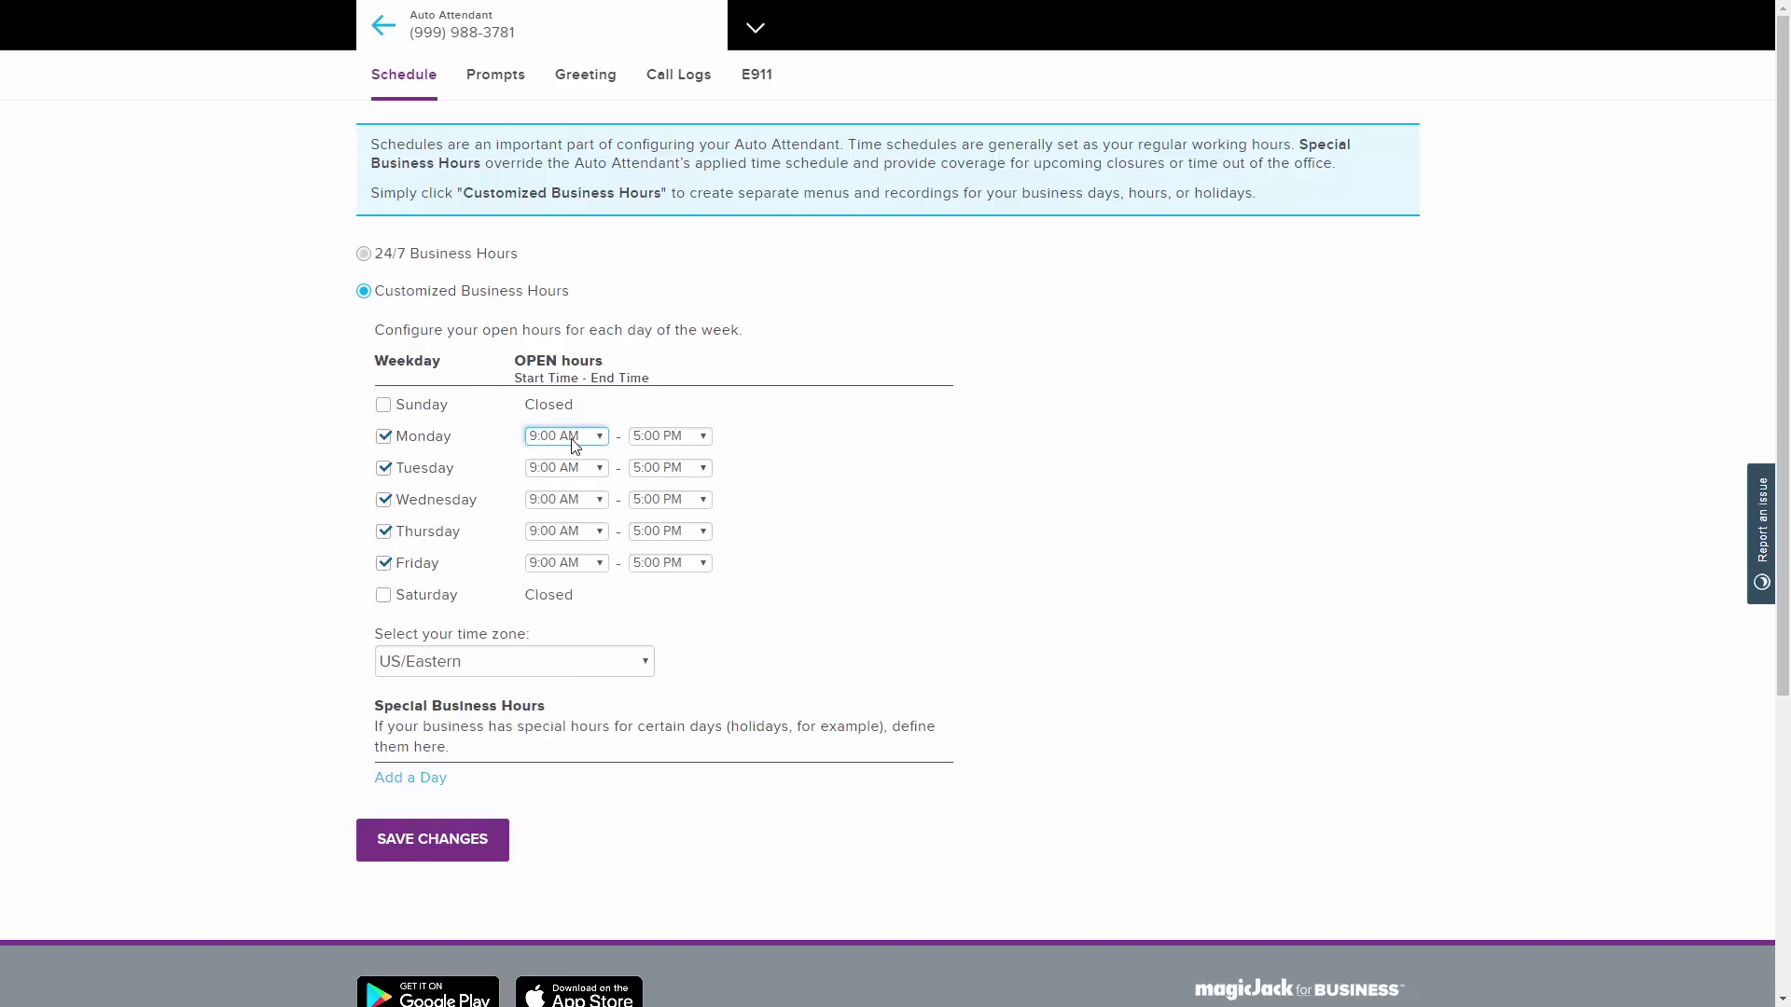
left_click(646, 663)
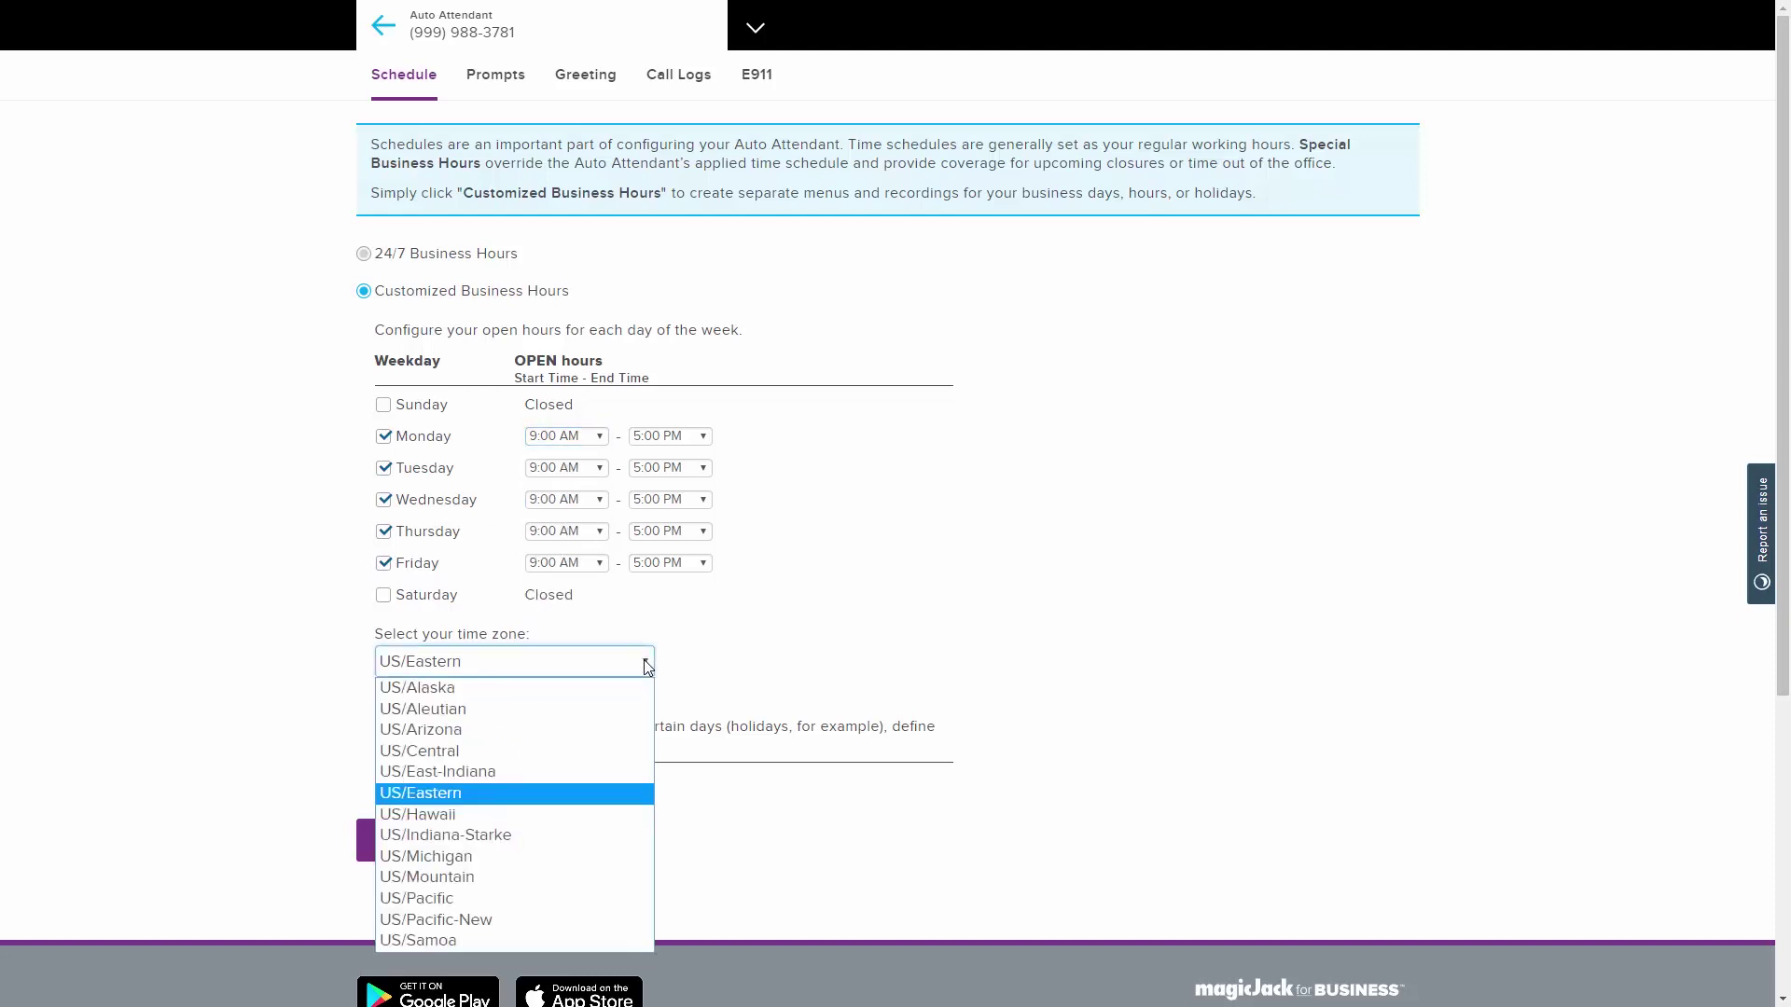
left_click(648, 663)
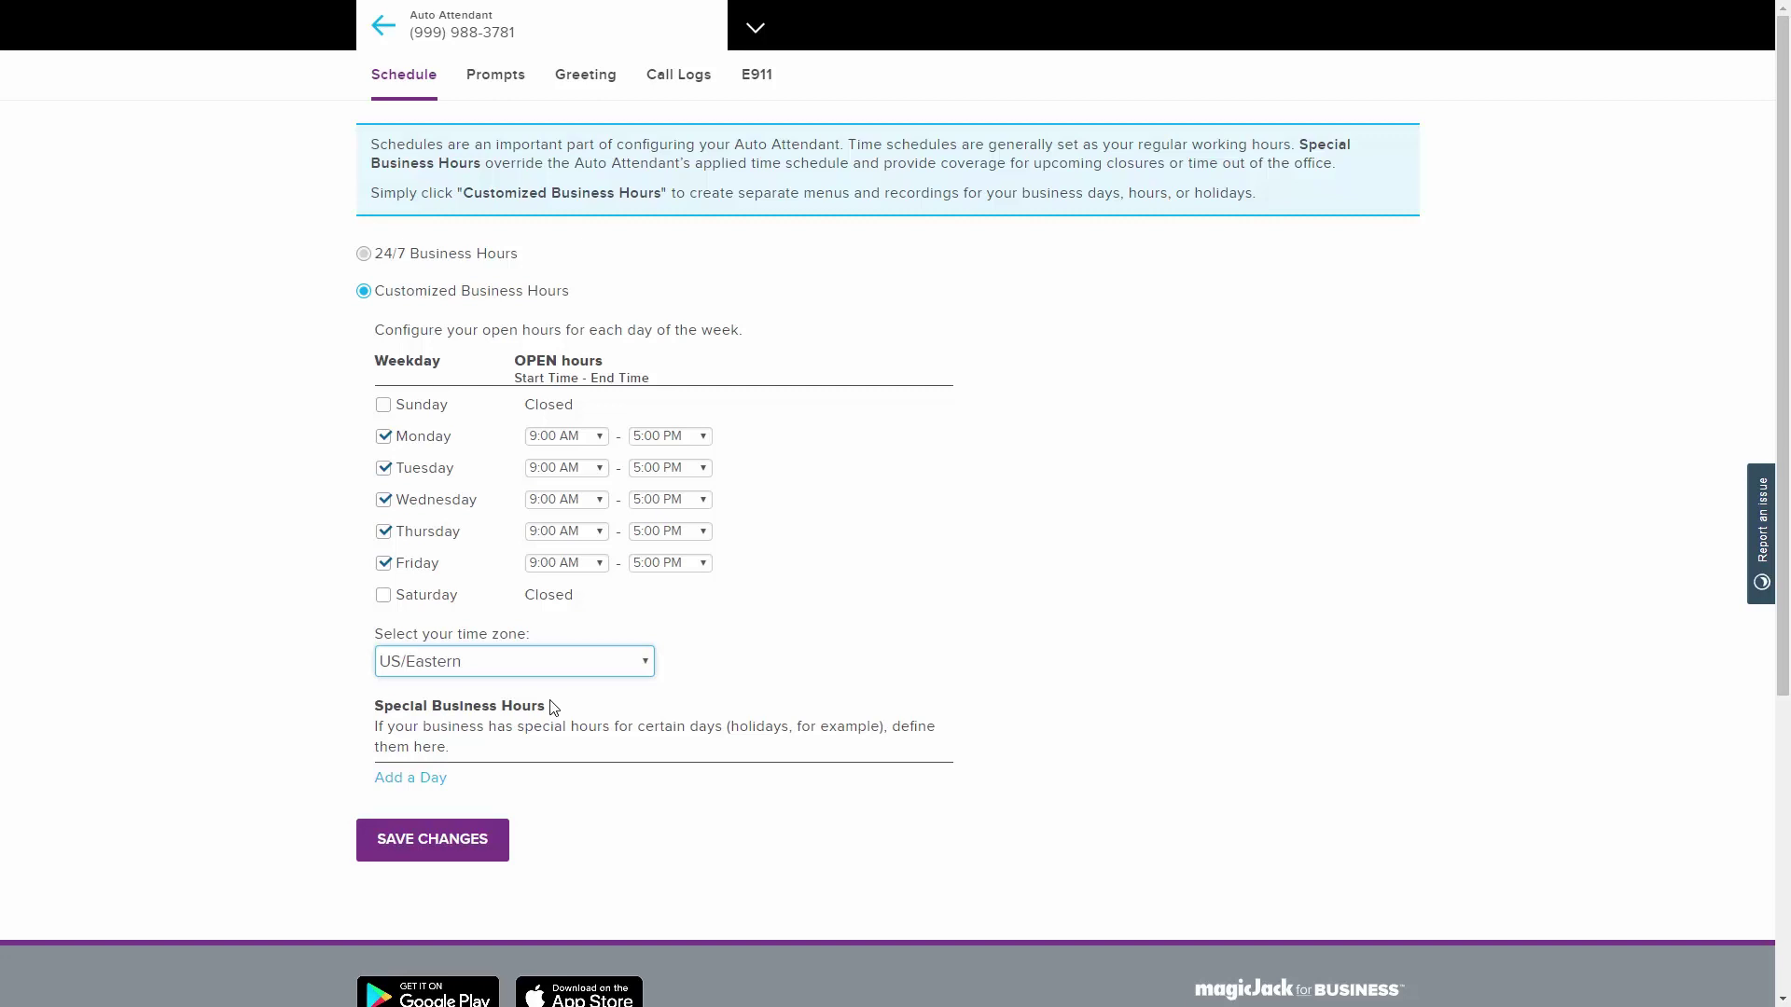
Step: Add January 1 as a Closed All Day special date, save the schedule, and dismiss the confirmation
left_click(429, 785)
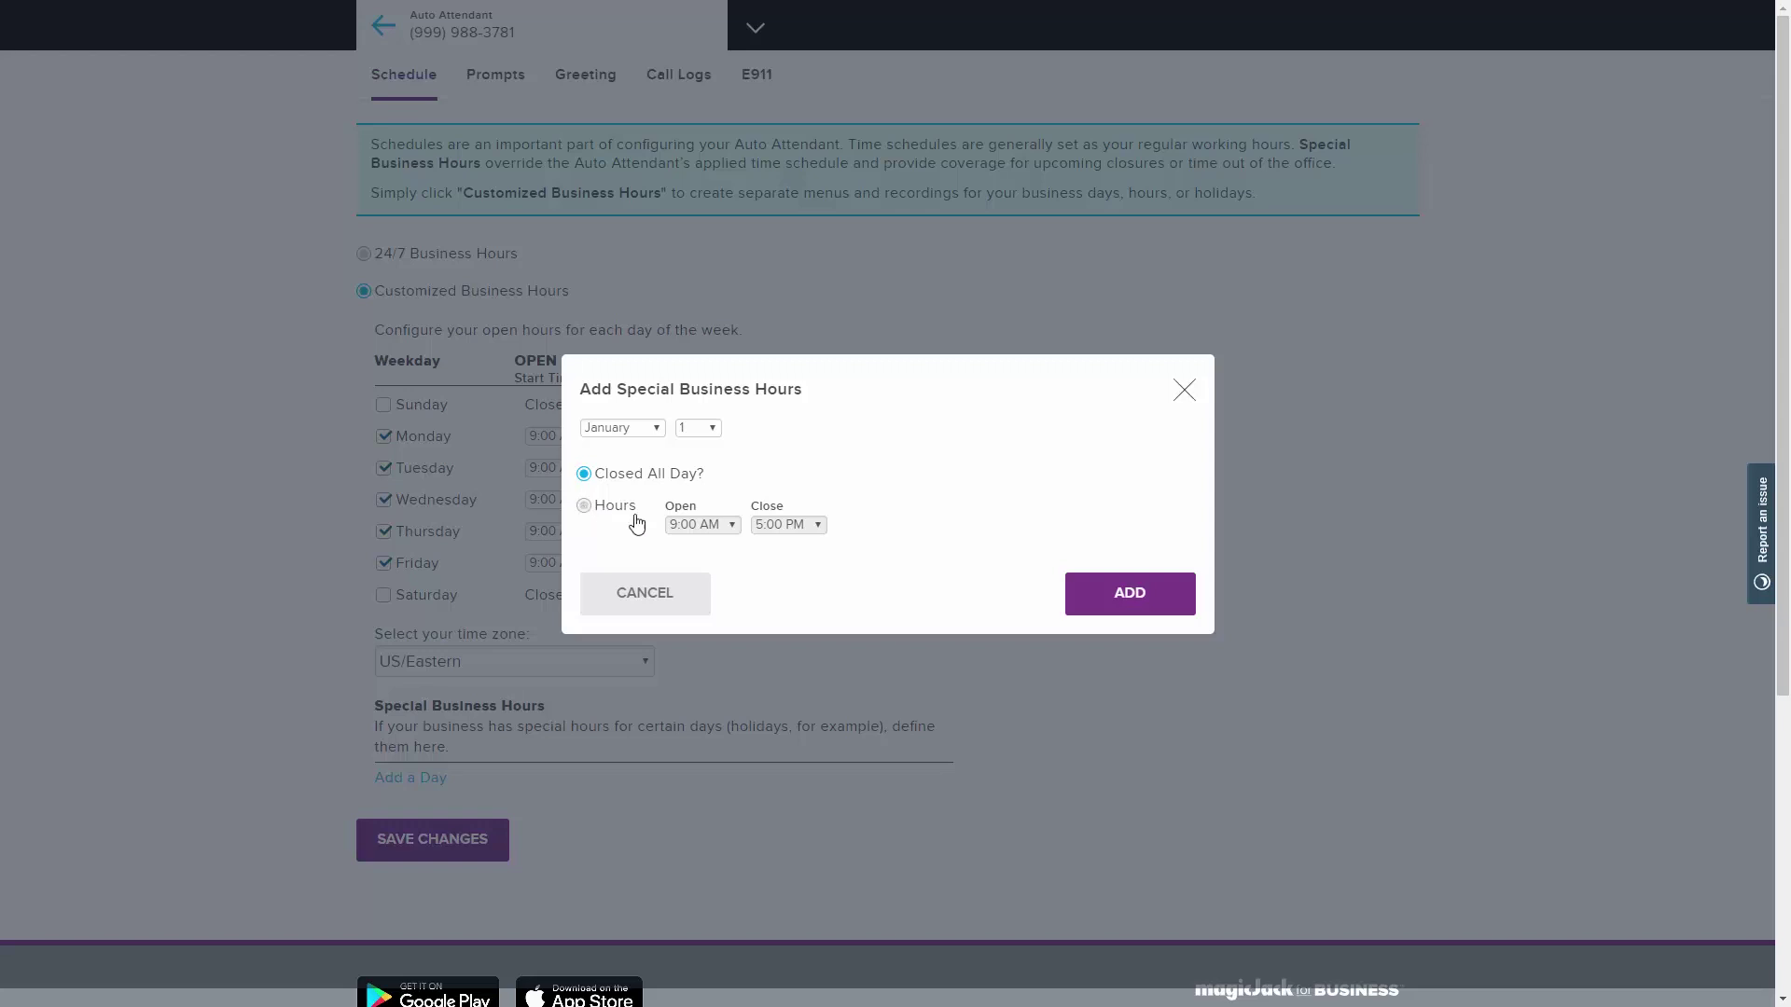
left_click(1130, 593)
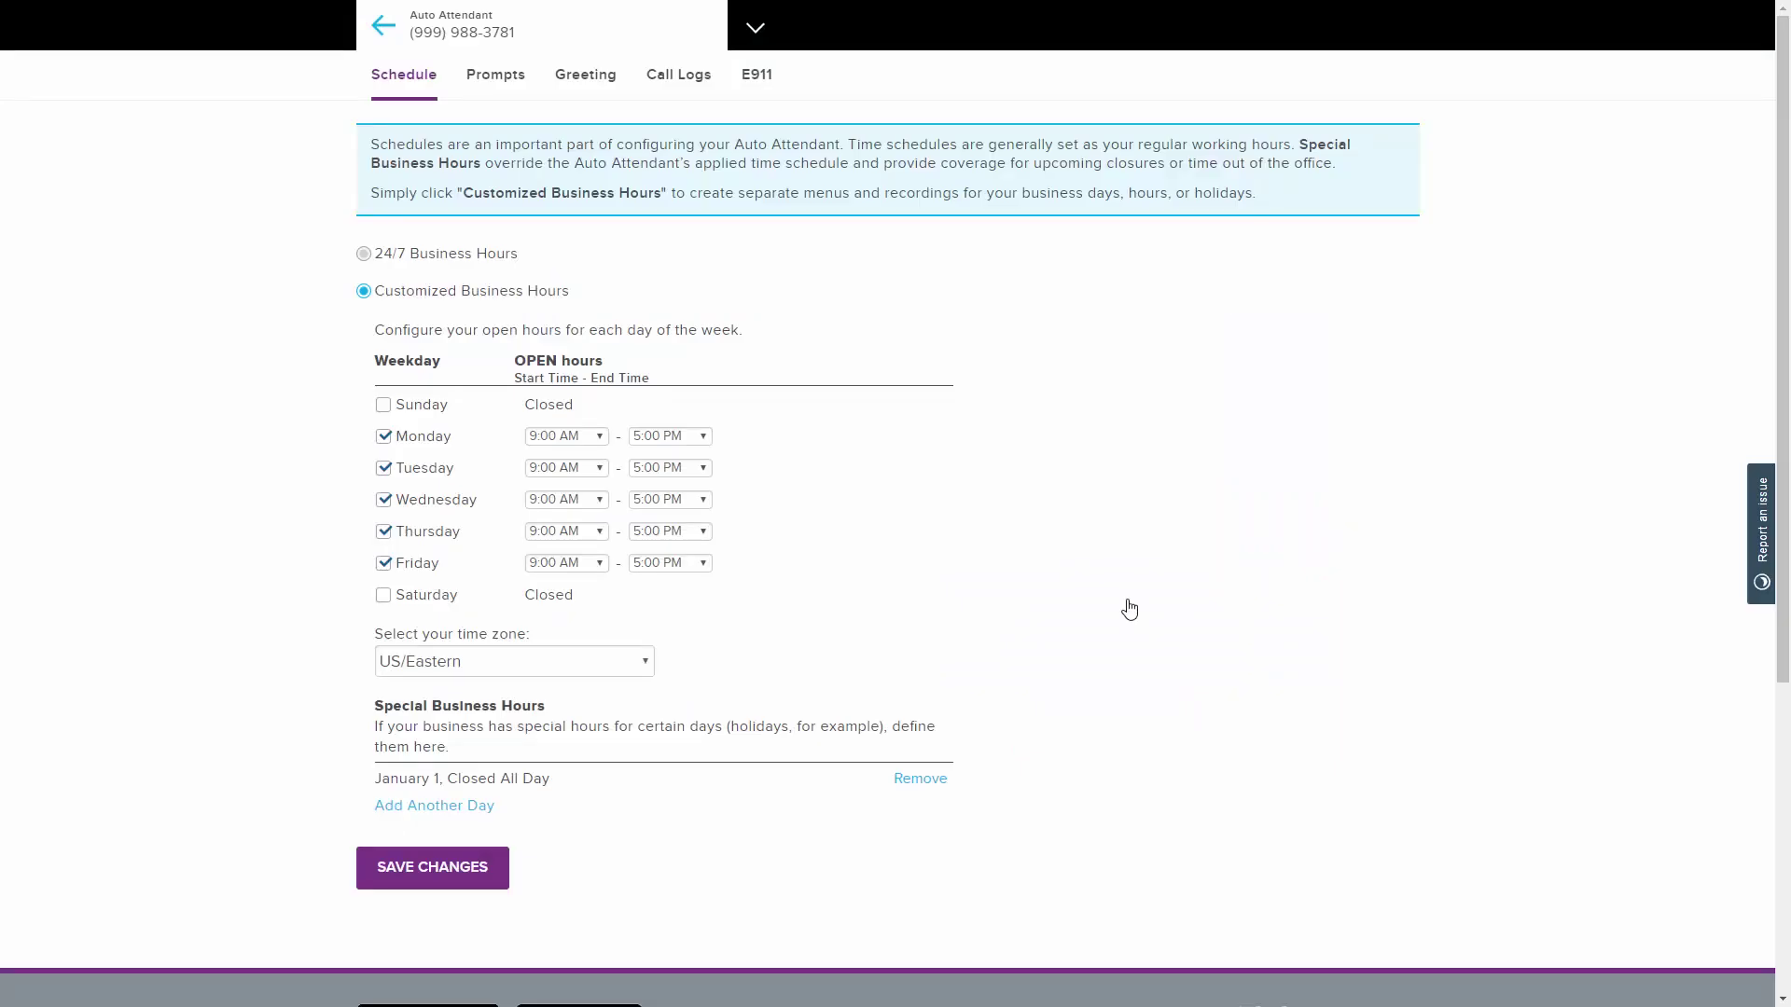
left_click(416, 877)
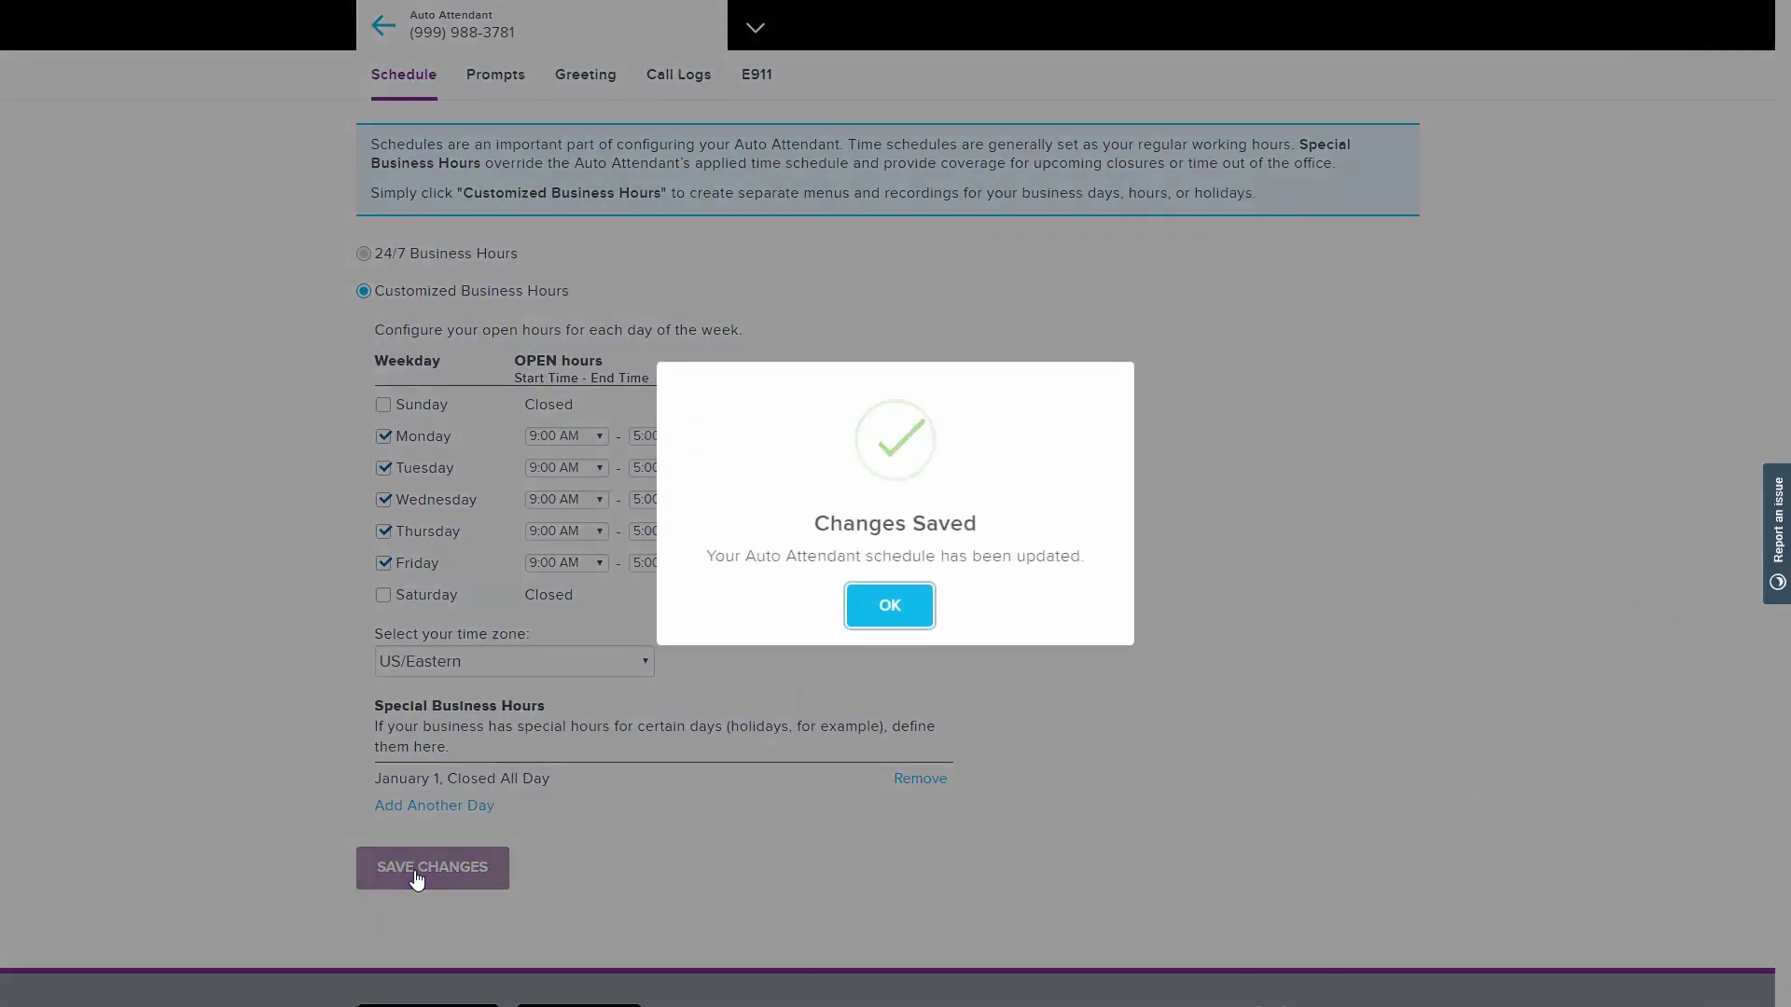
key("Return")
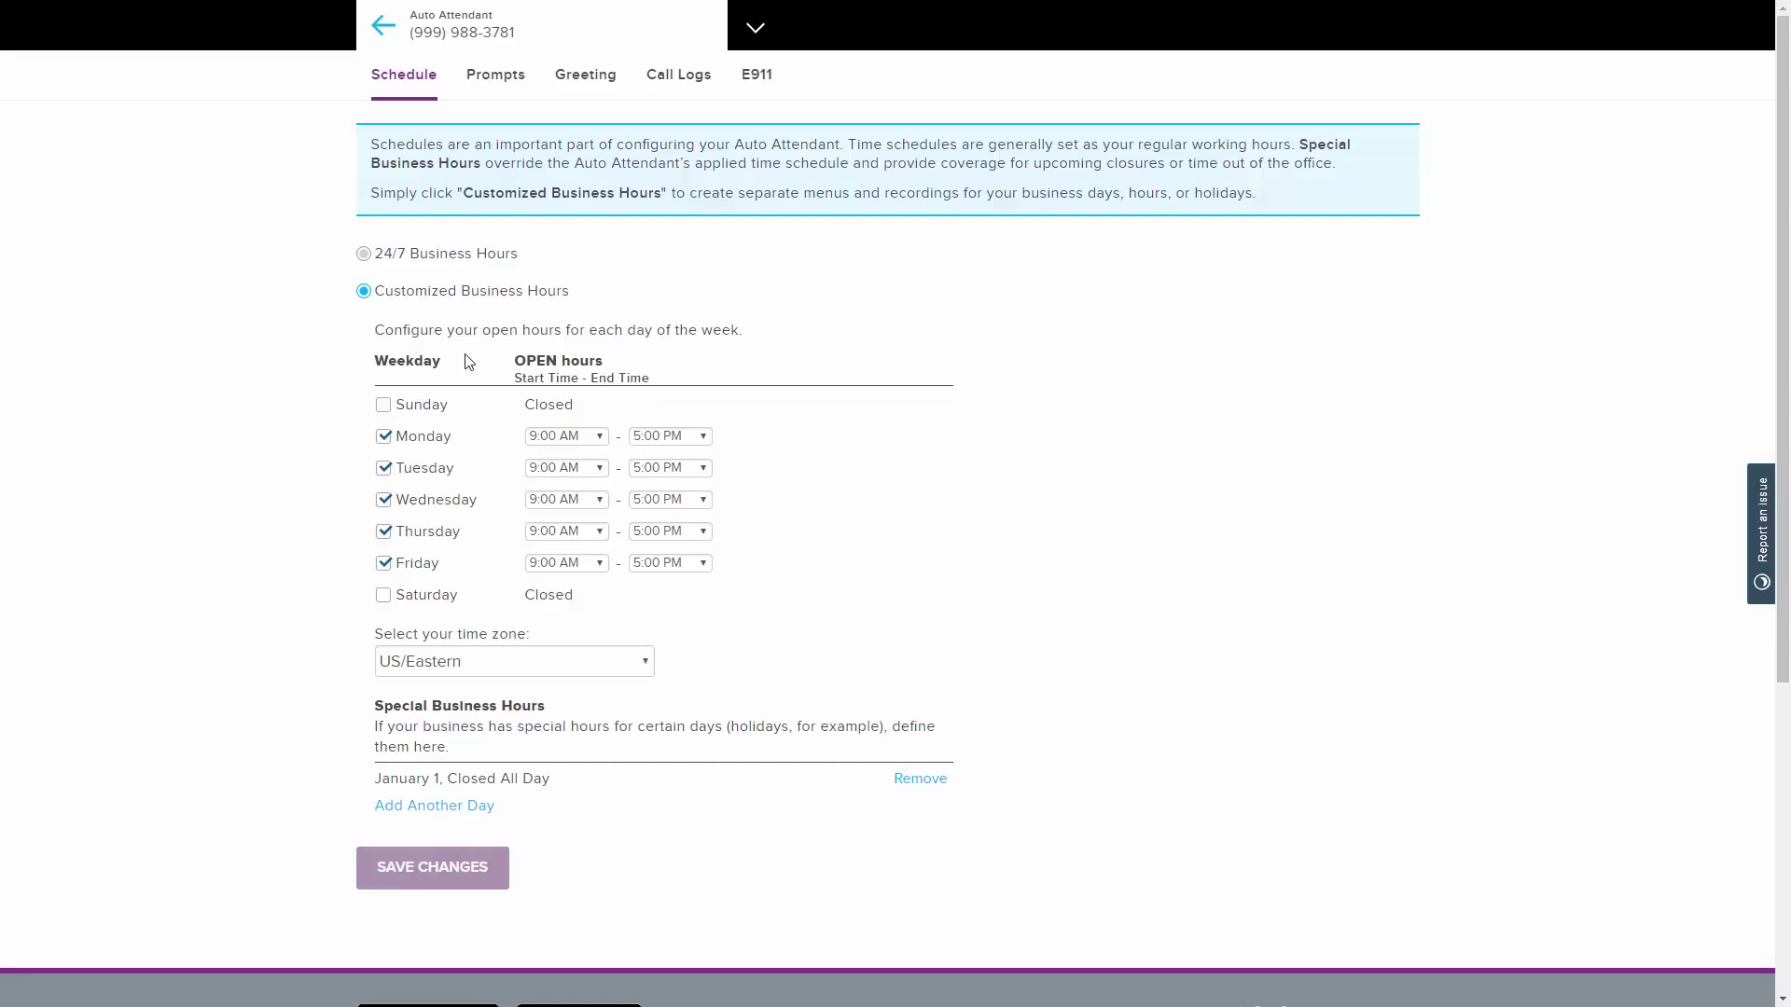
Step: Go to the Prompts tab and select keypad key 1 under open hours
left_click(493, 86)
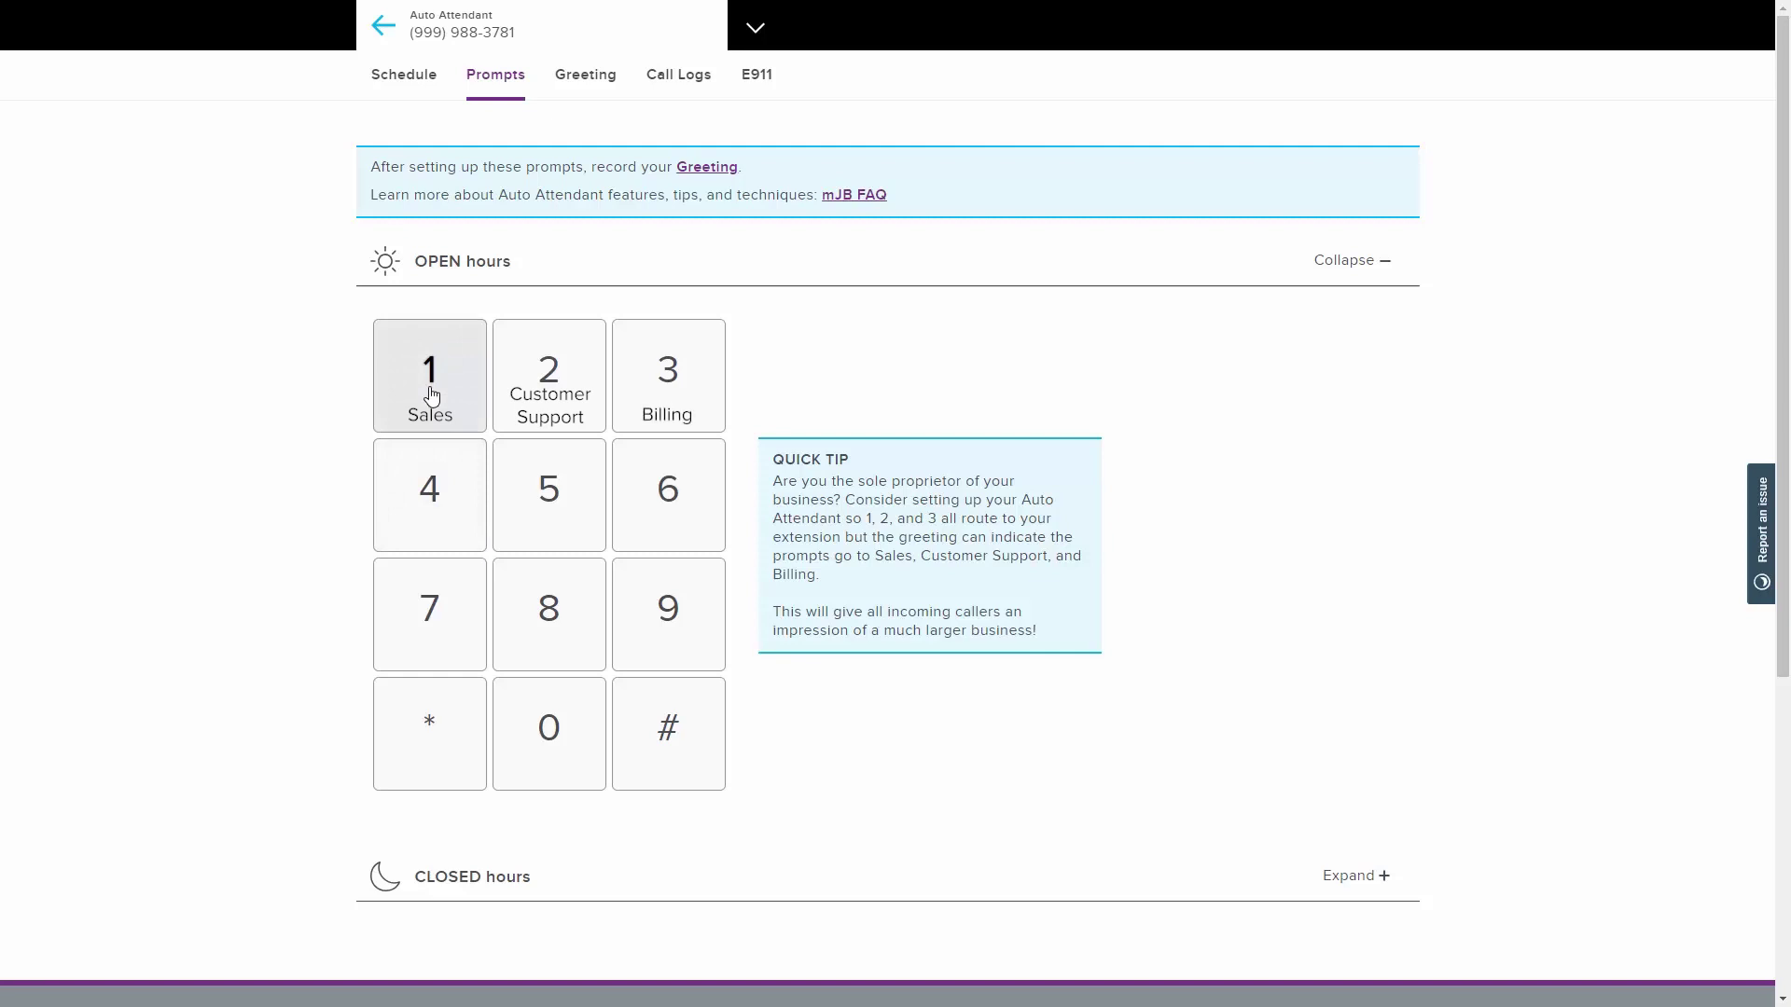
left_click(431, 396)
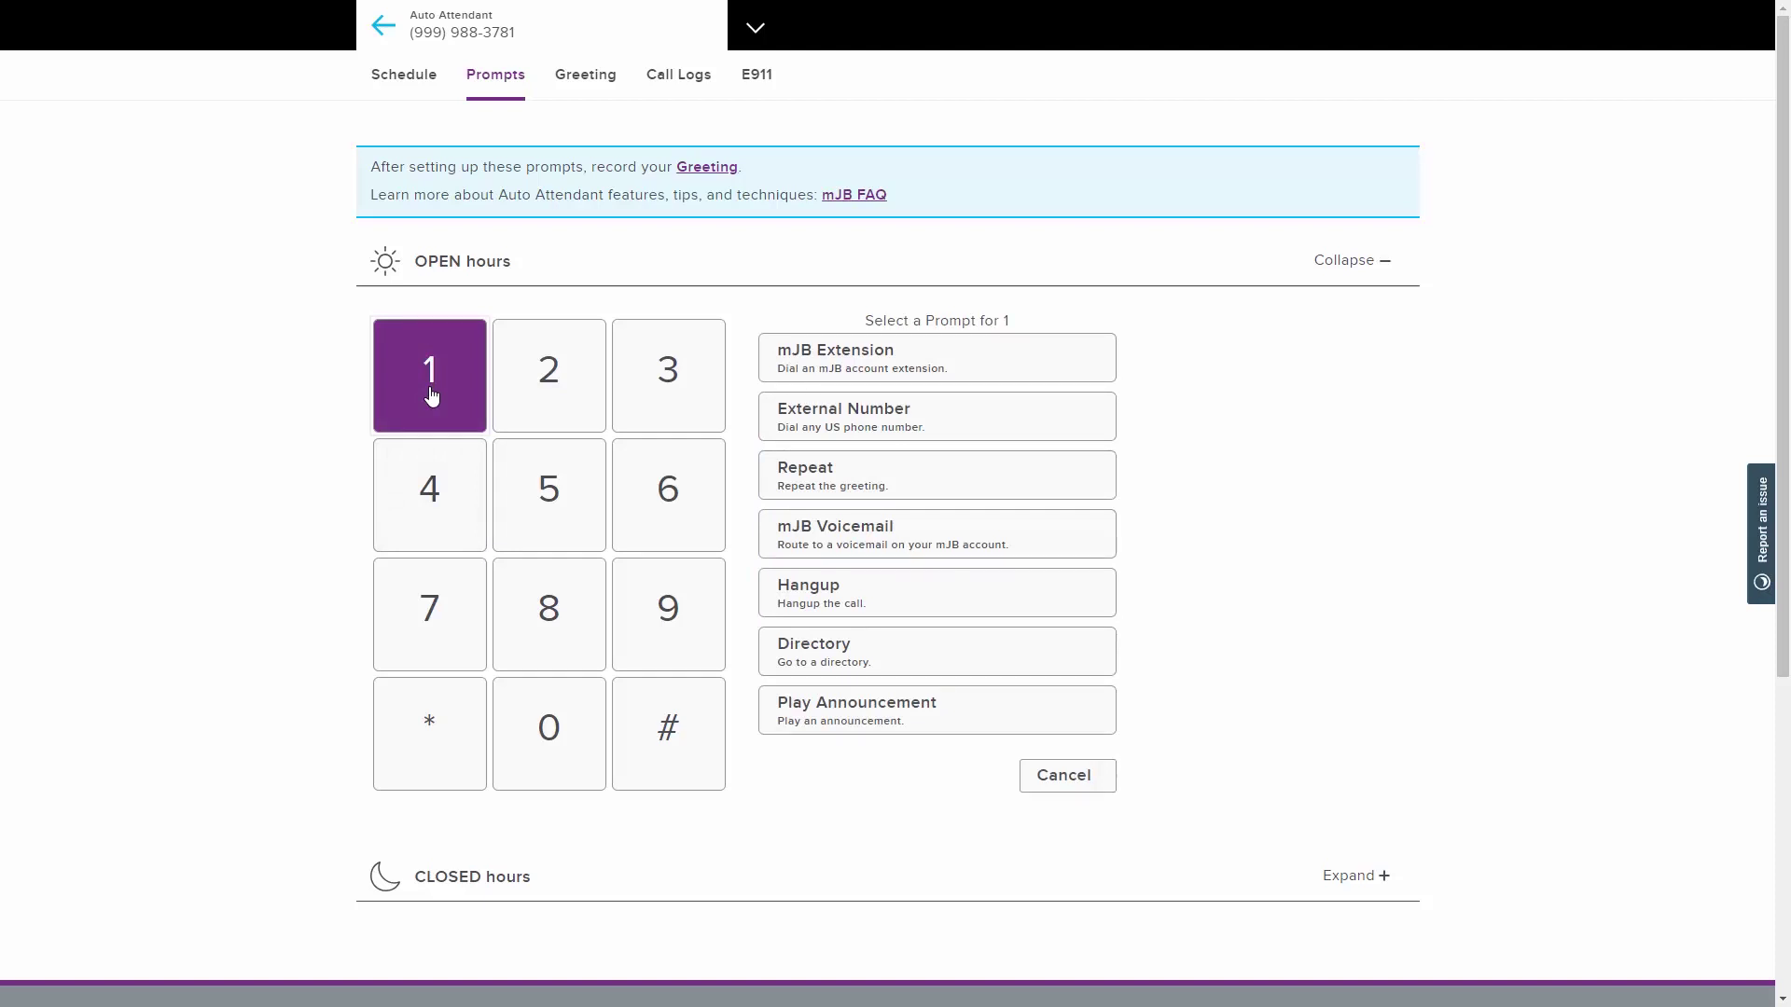
Step: Route key 1 to mJB Extension 101 (Jack Magic)
left_click(820, 368)
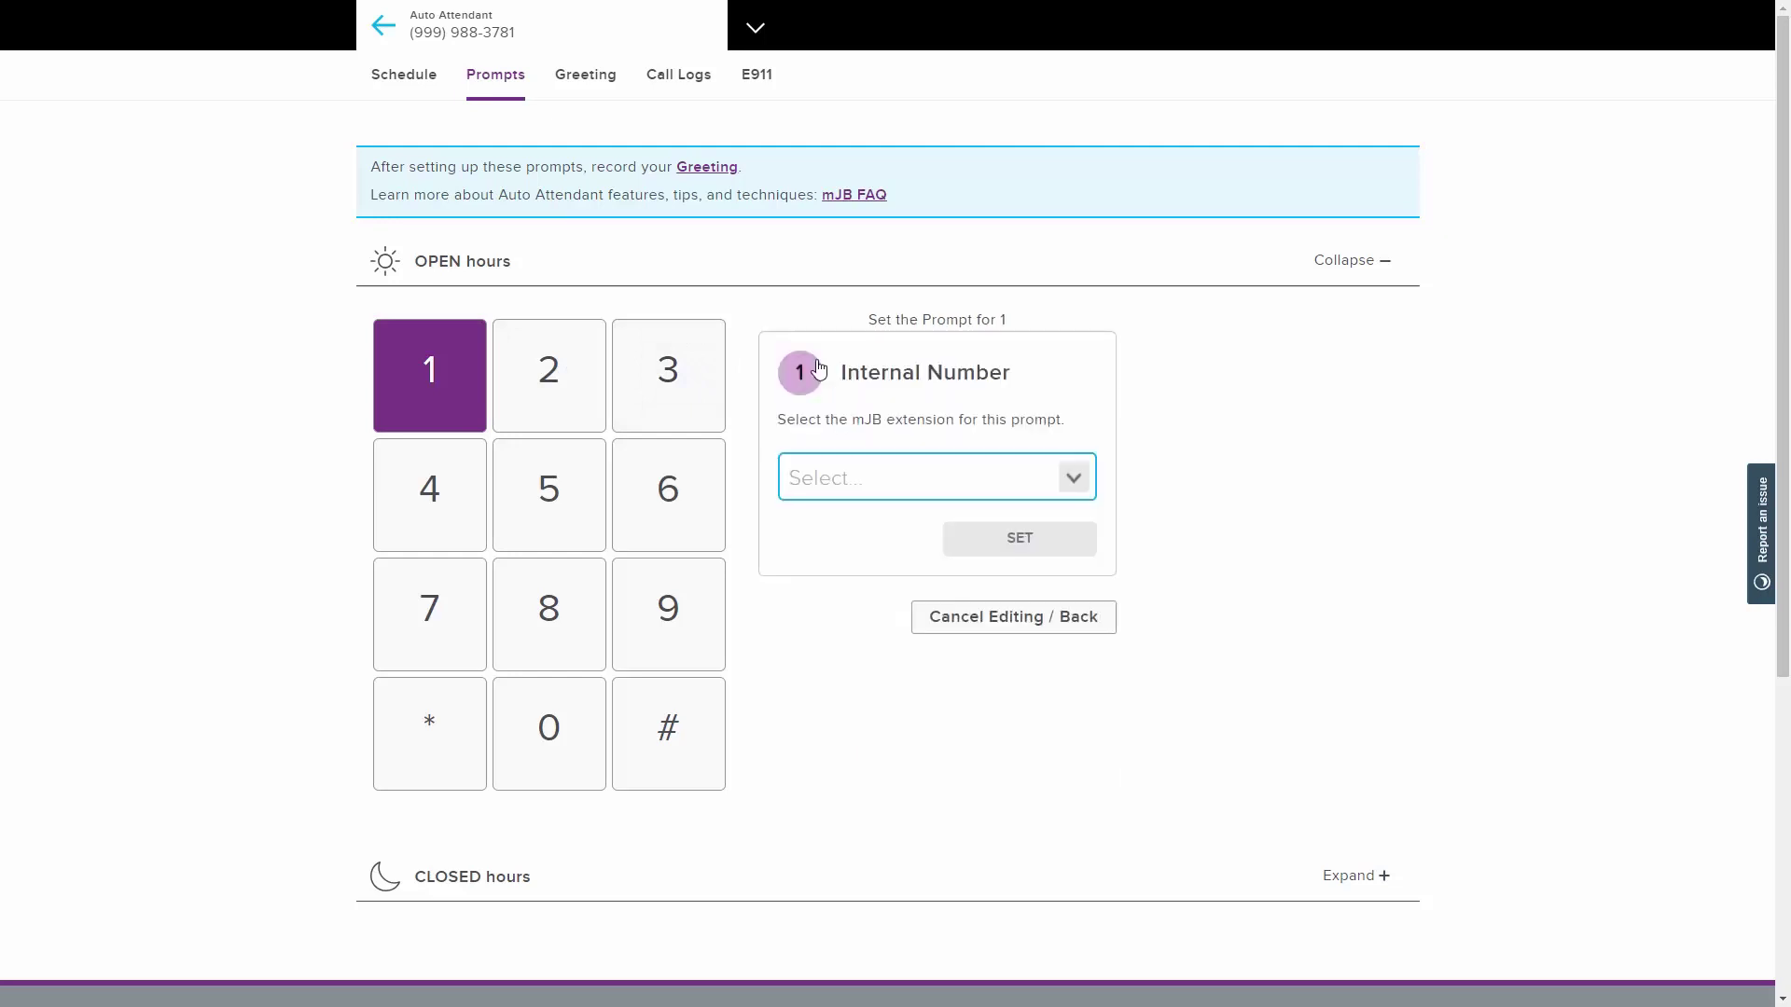
left_click(1075, 486)
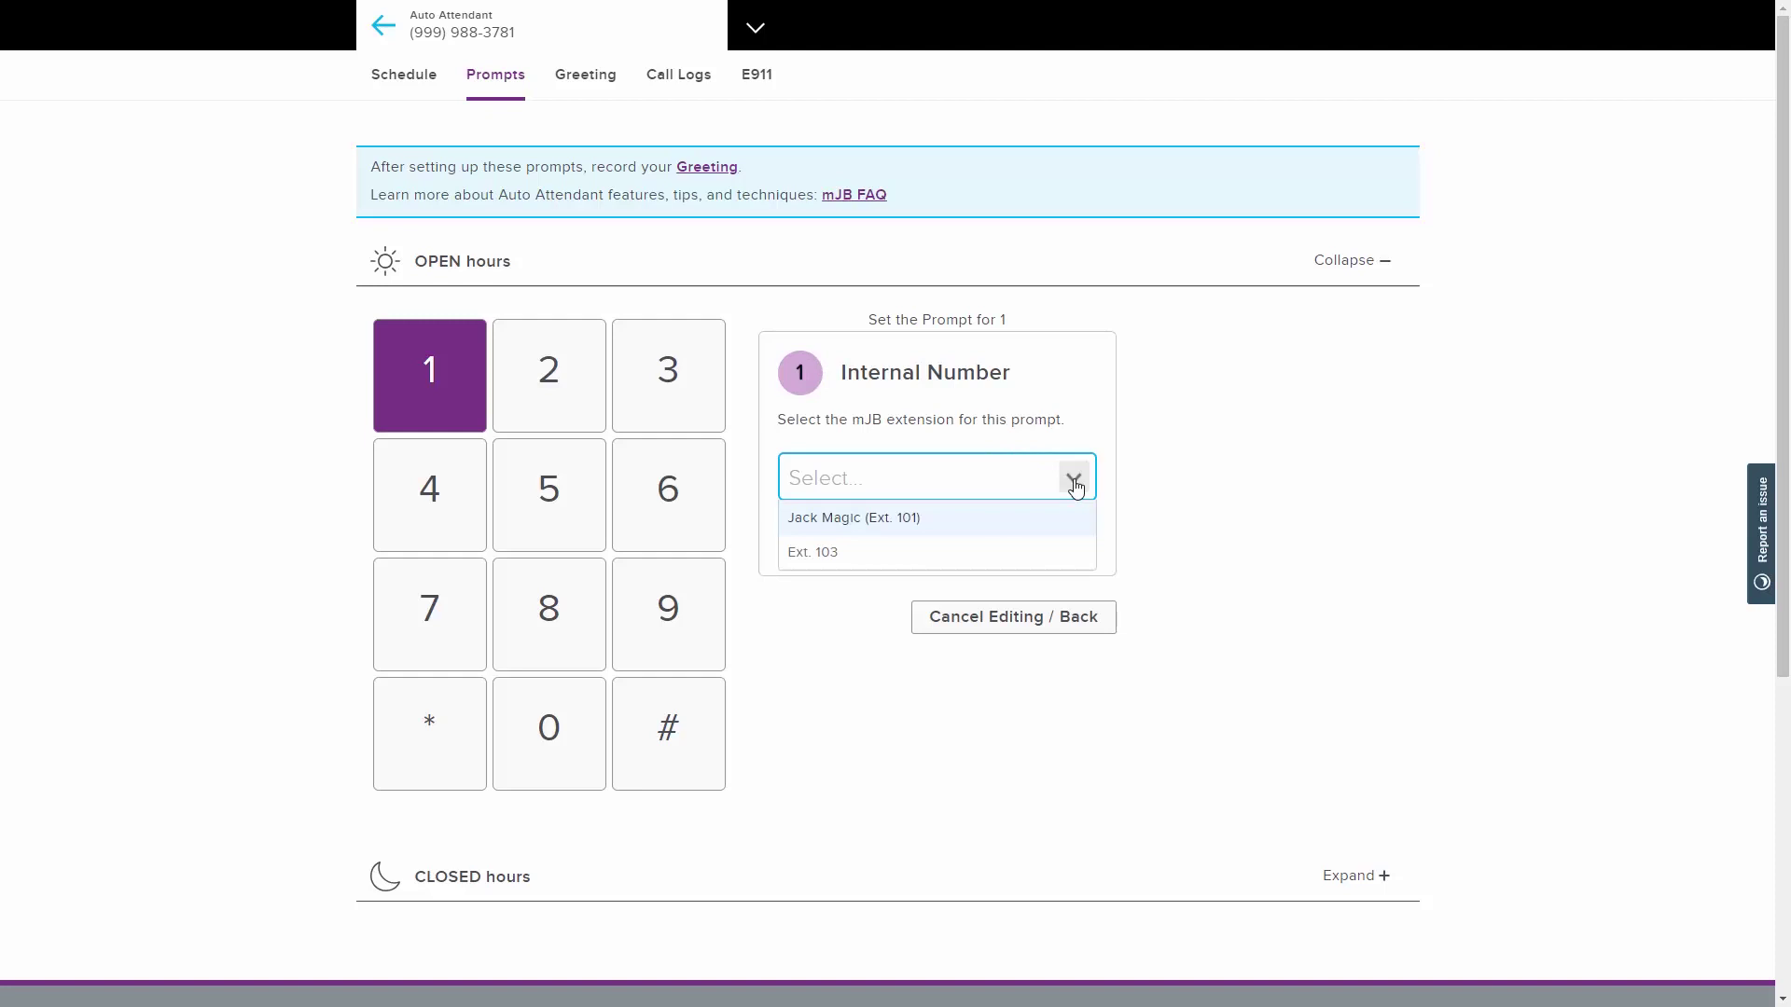
left_click(934, 517)
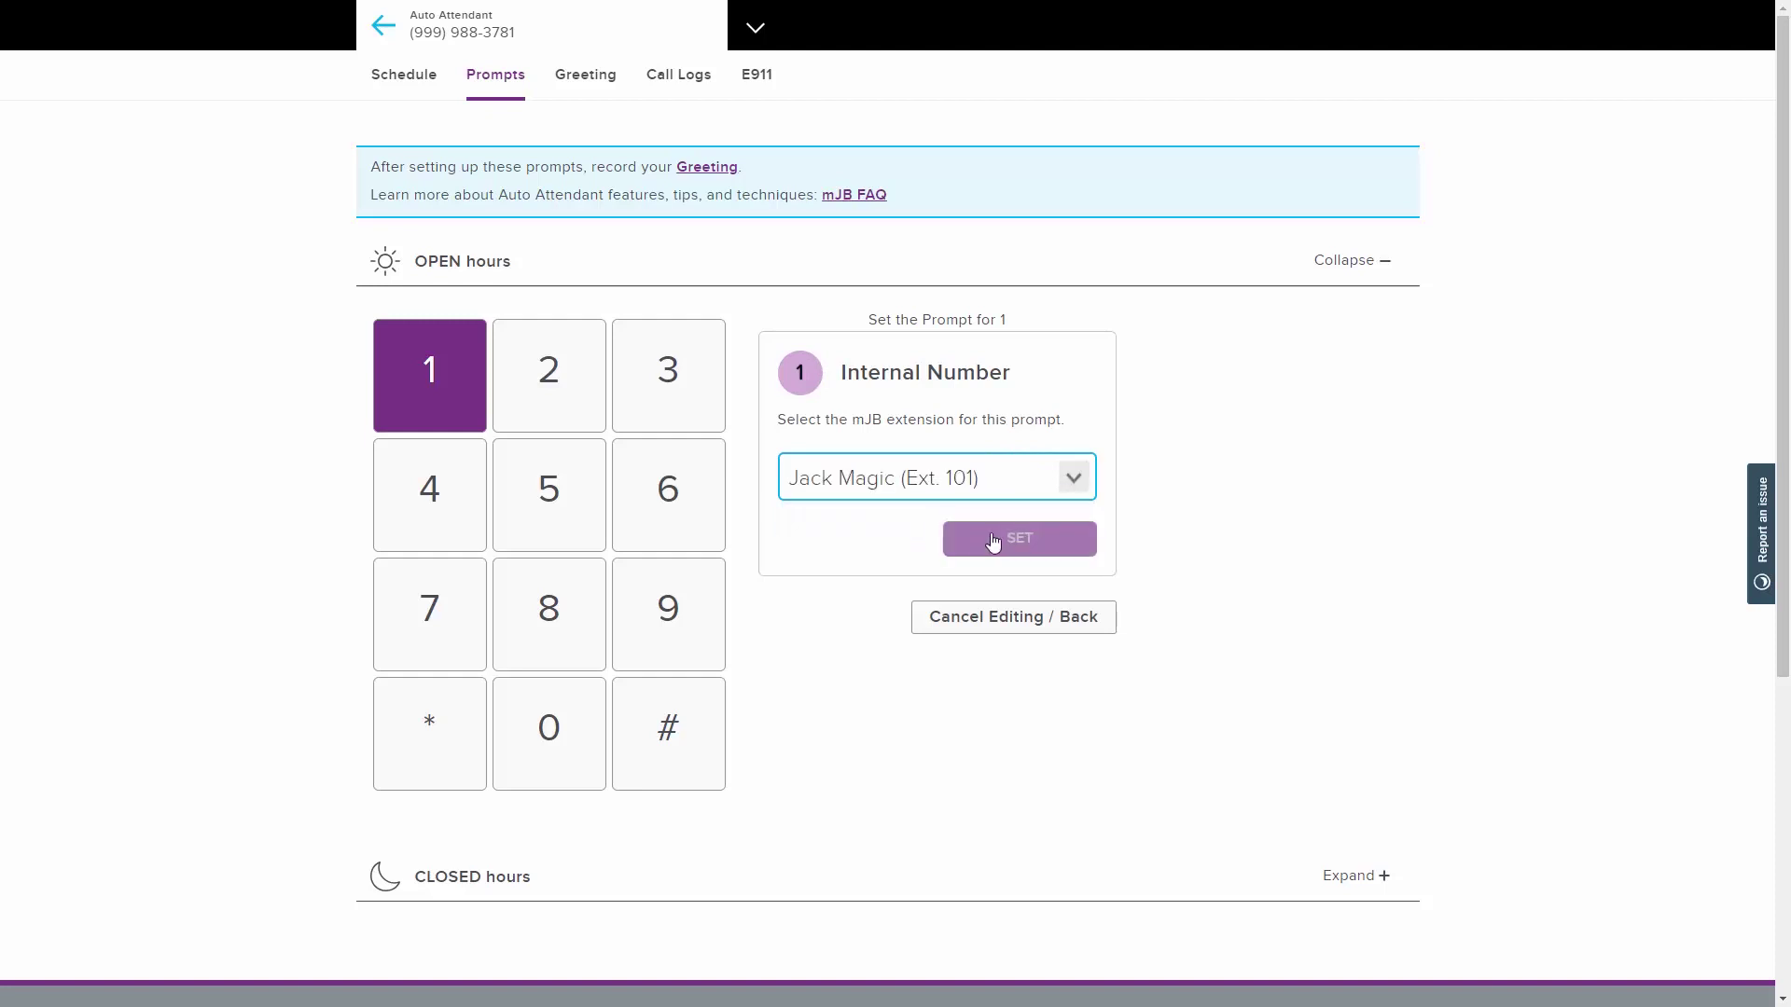
left_click(1018, 541)
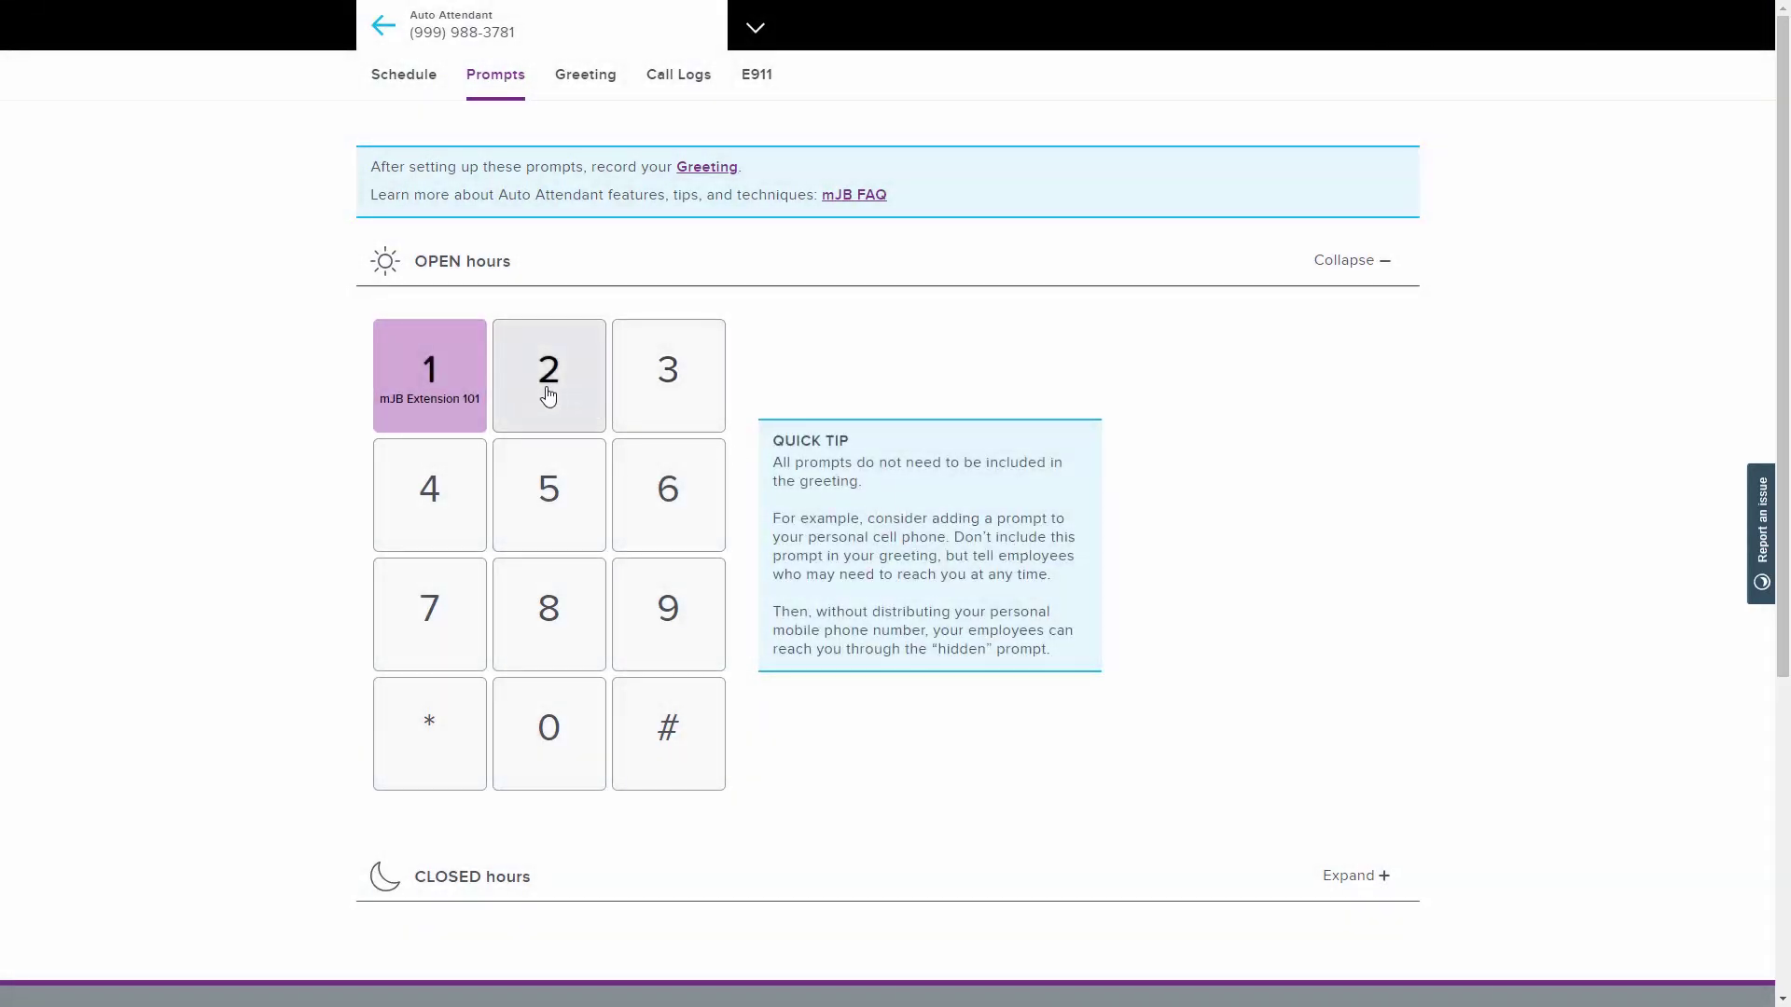
left_click(547, 392)
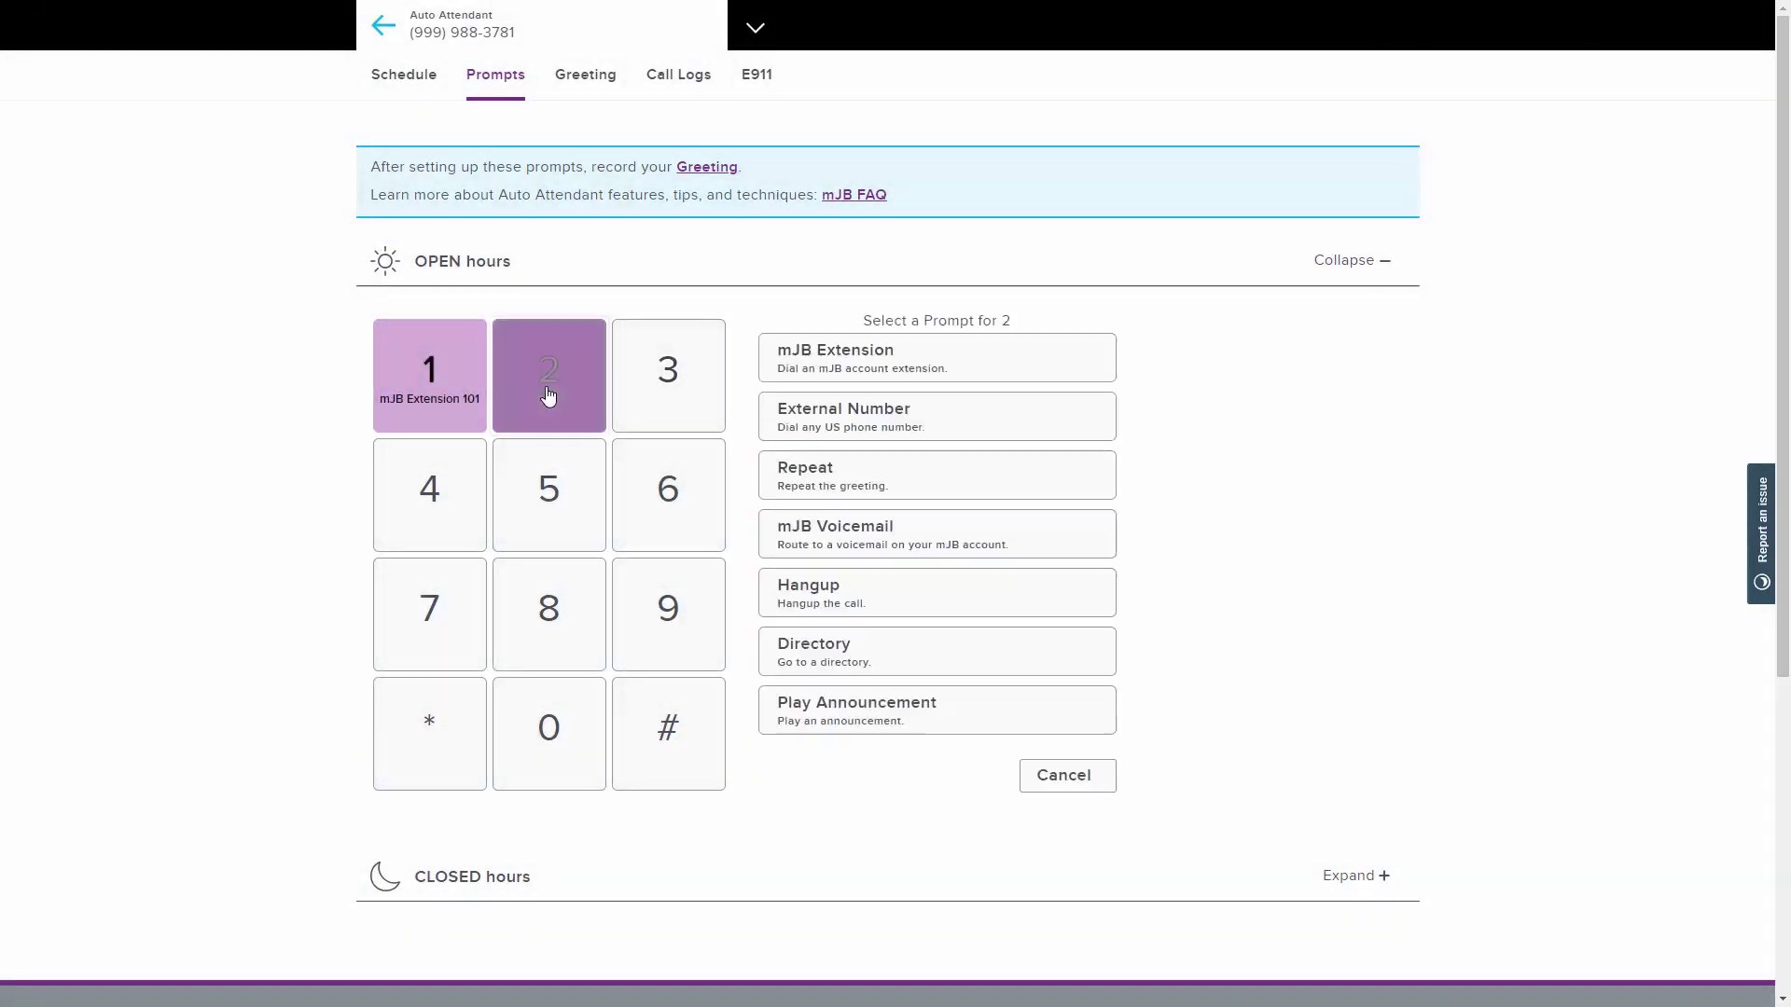
left_click(844, 424)
left_click(792, 483)
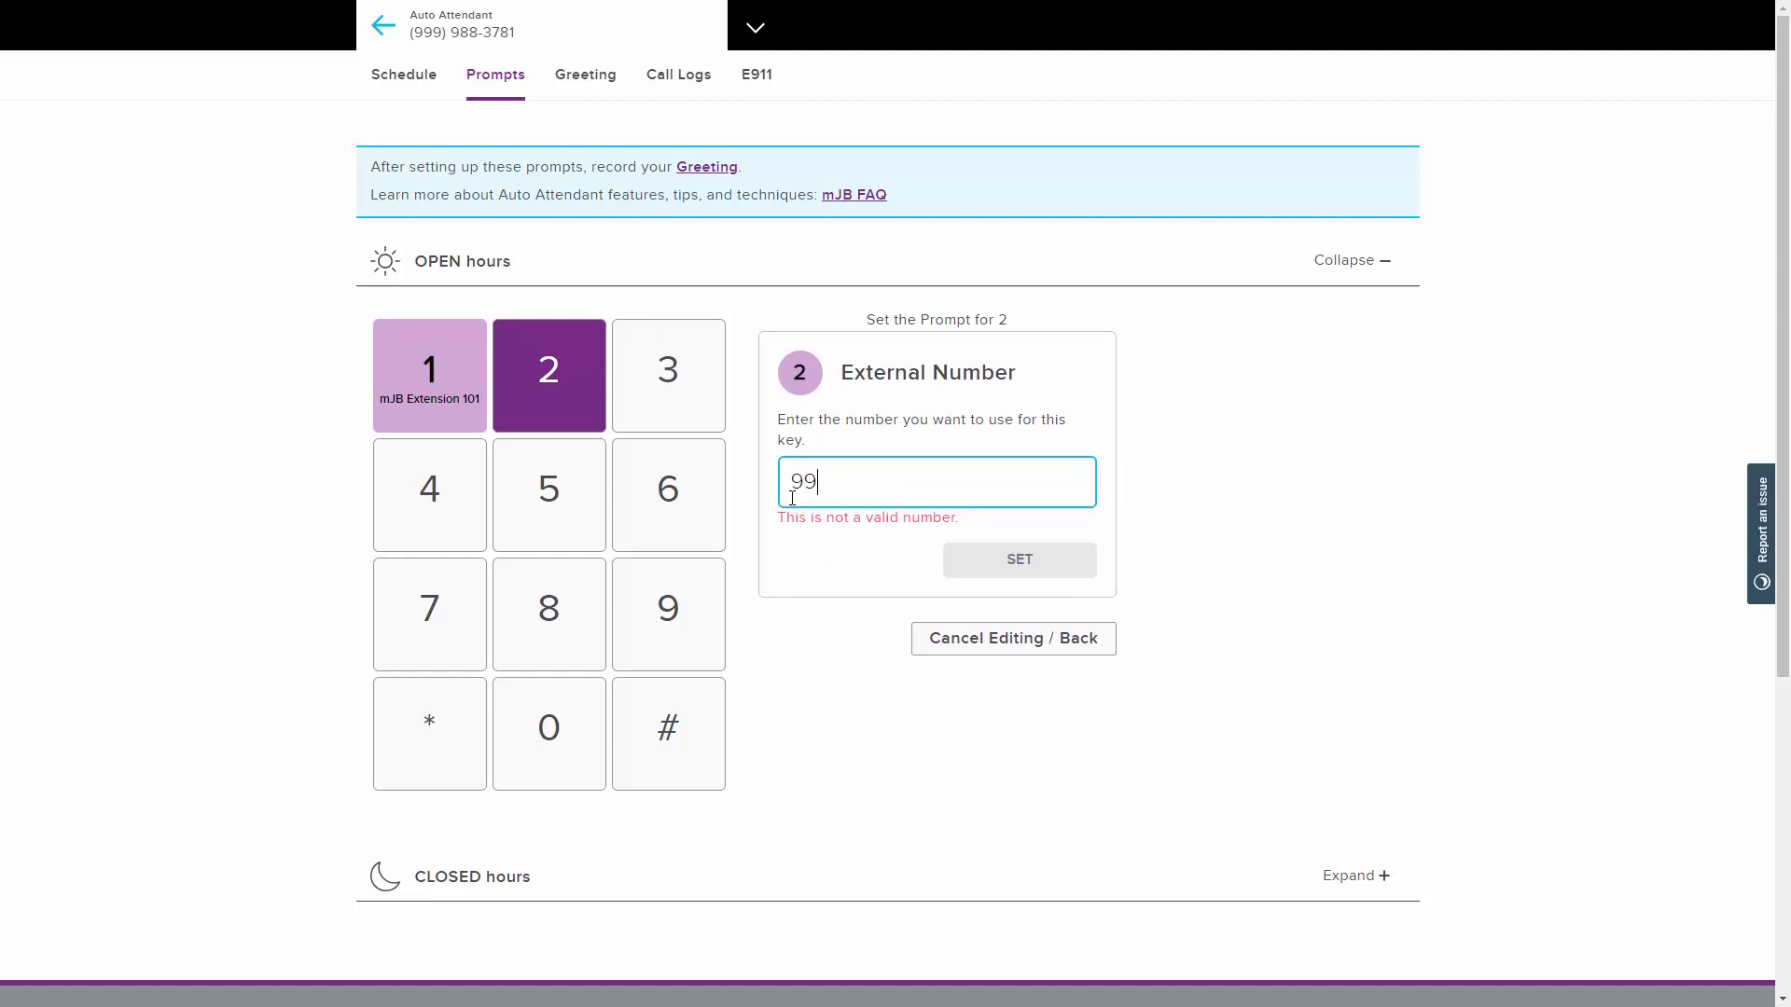
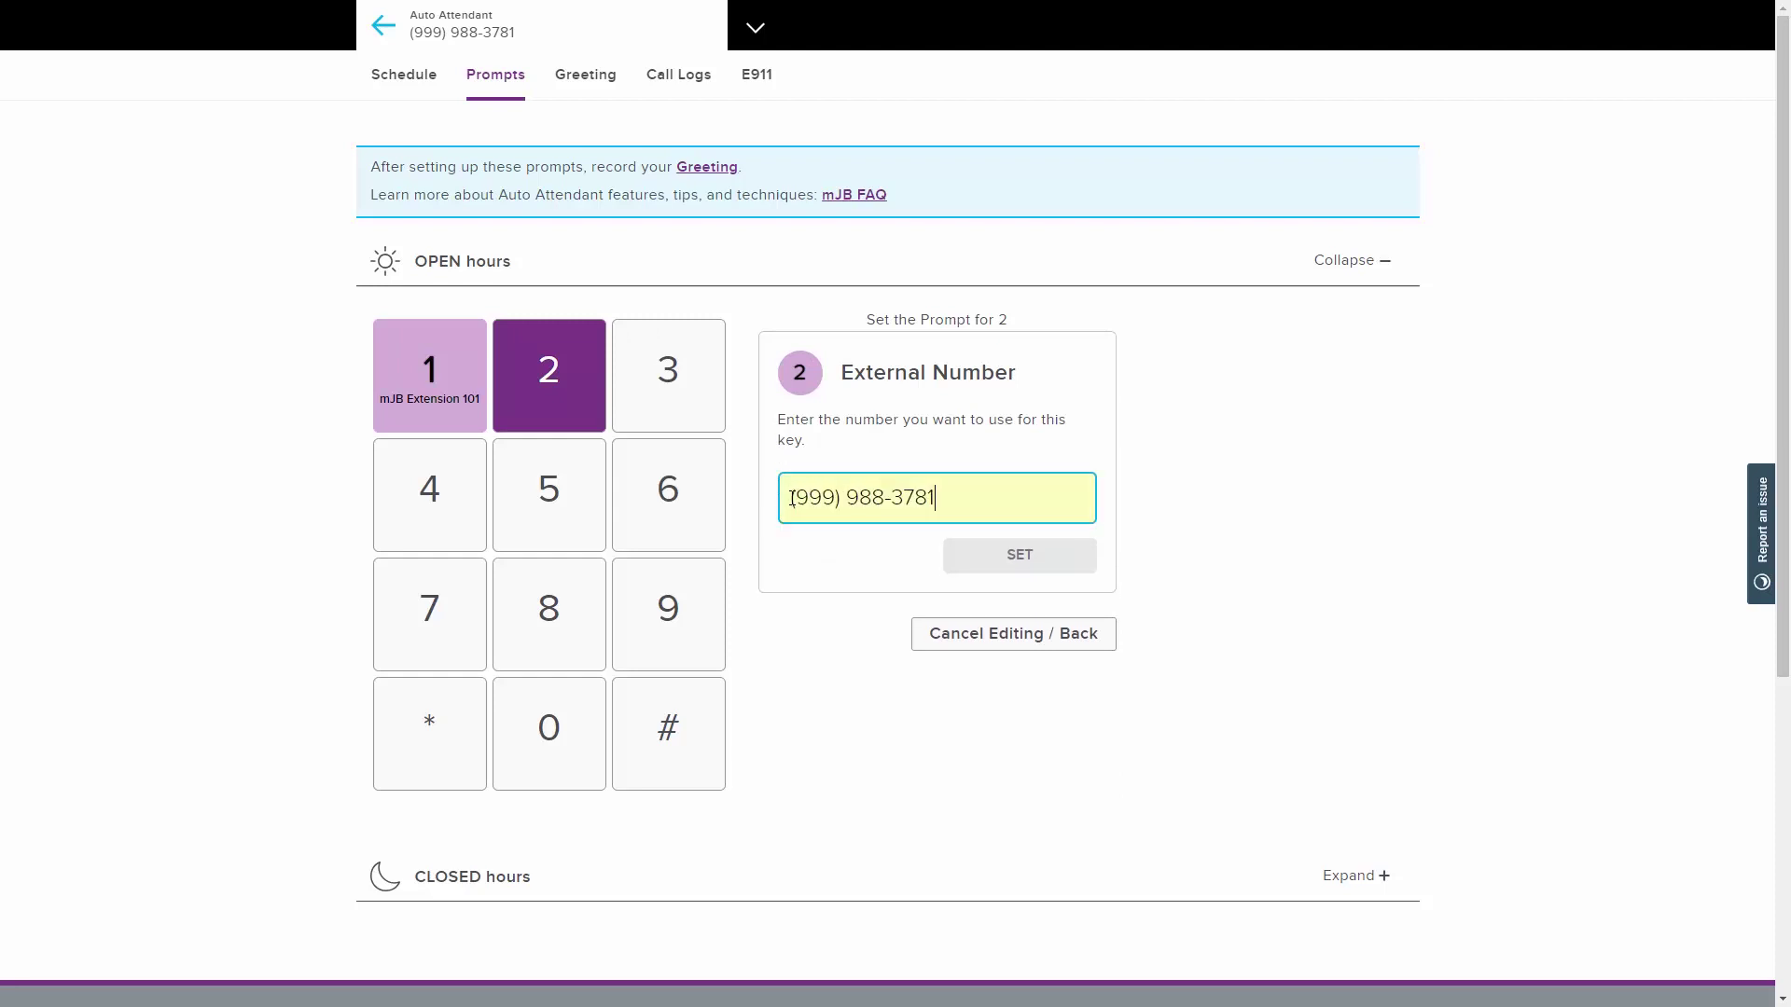
left_click(1019, 556)
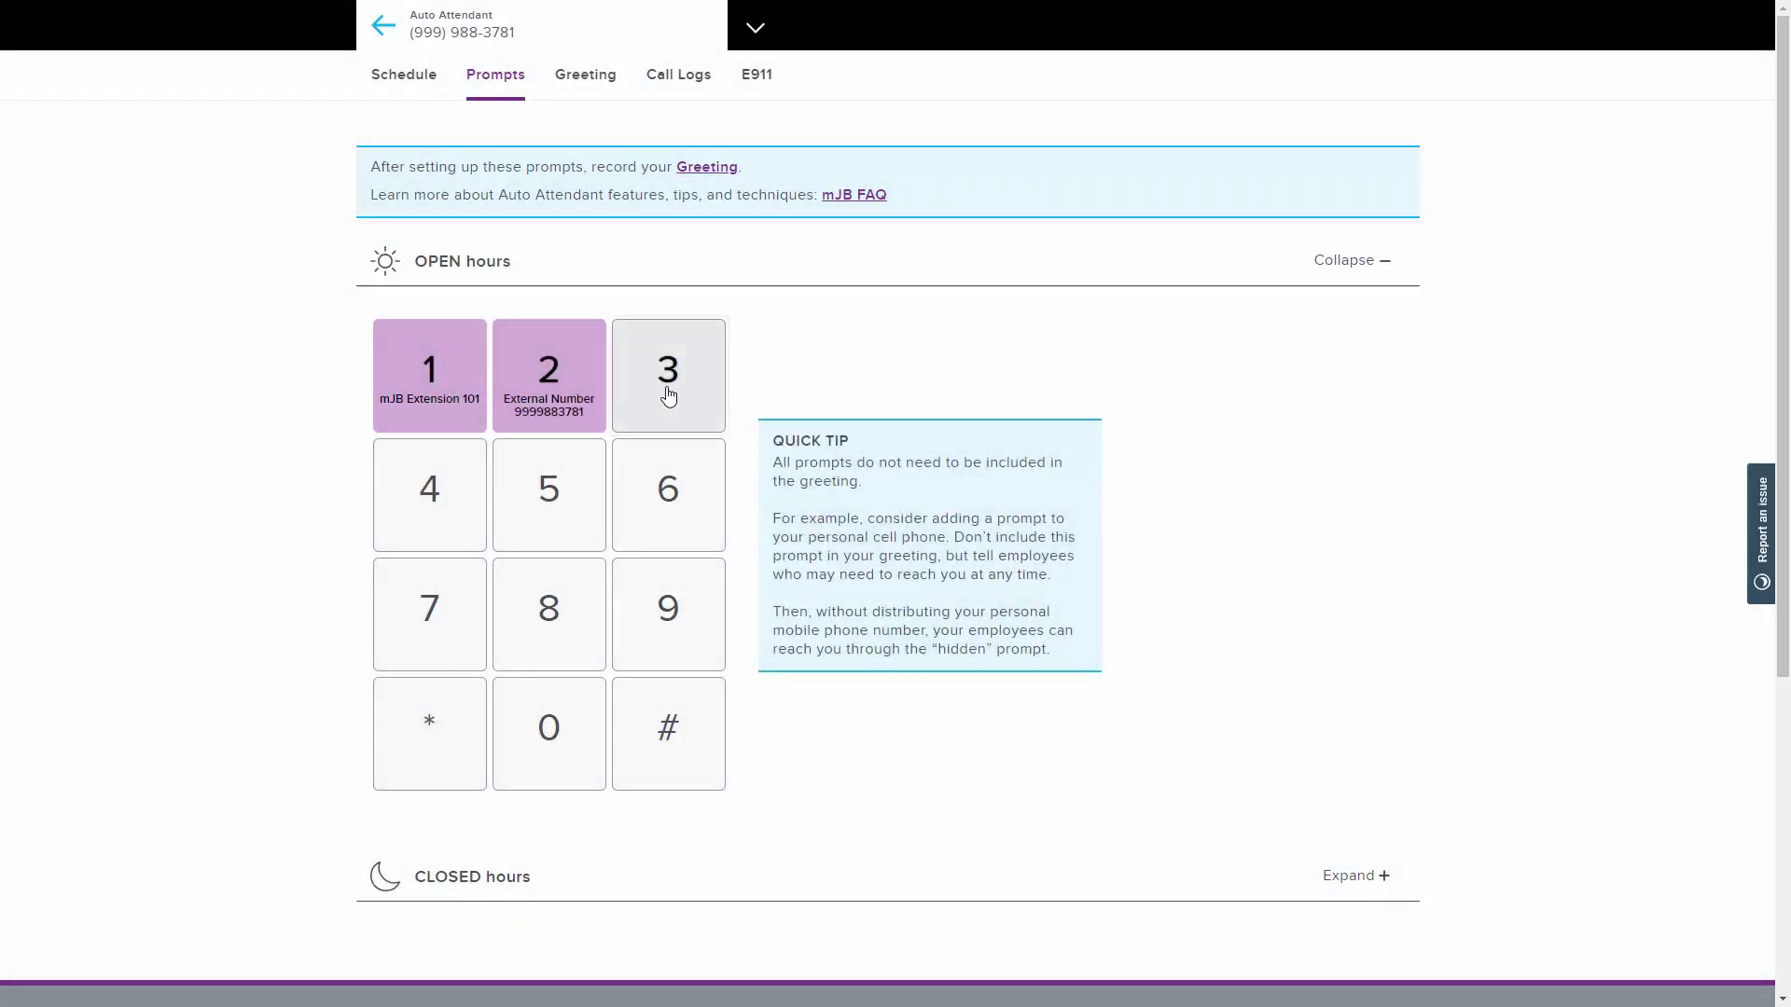
left_click(666, 397)
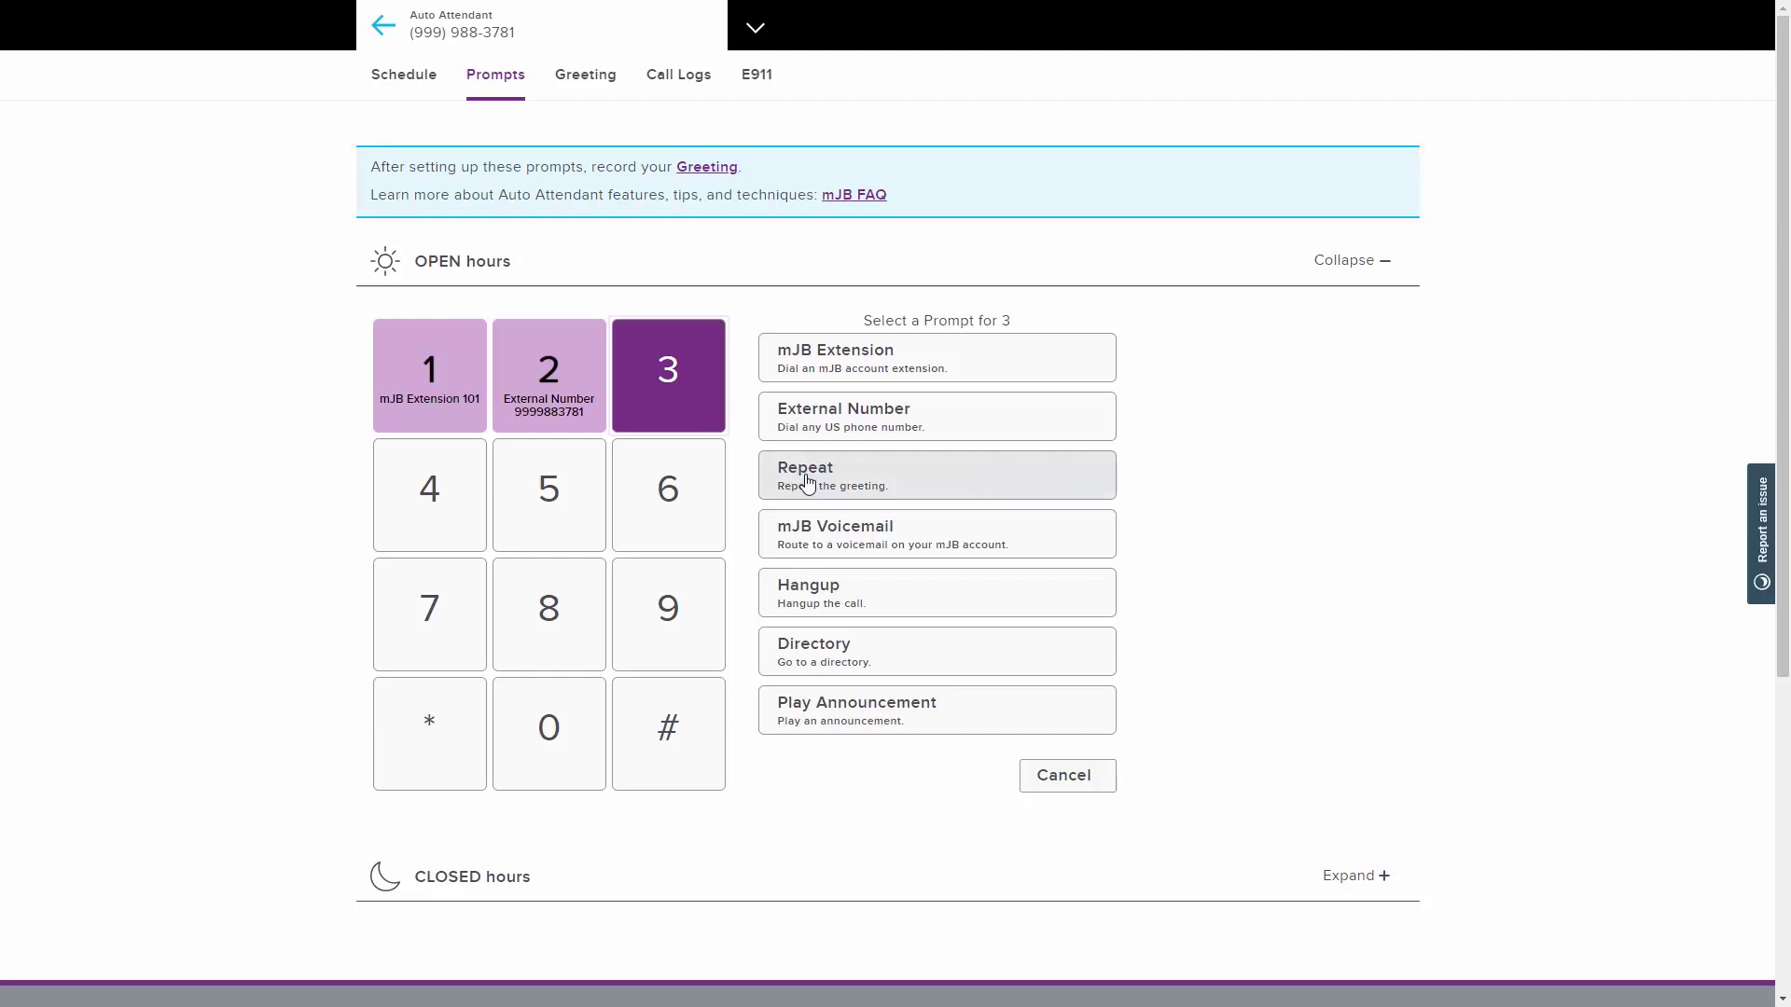
Step: Set key 3 to Repeat and route key 4 to mJB Voicemail Ext. 103
left_click(807, 476)
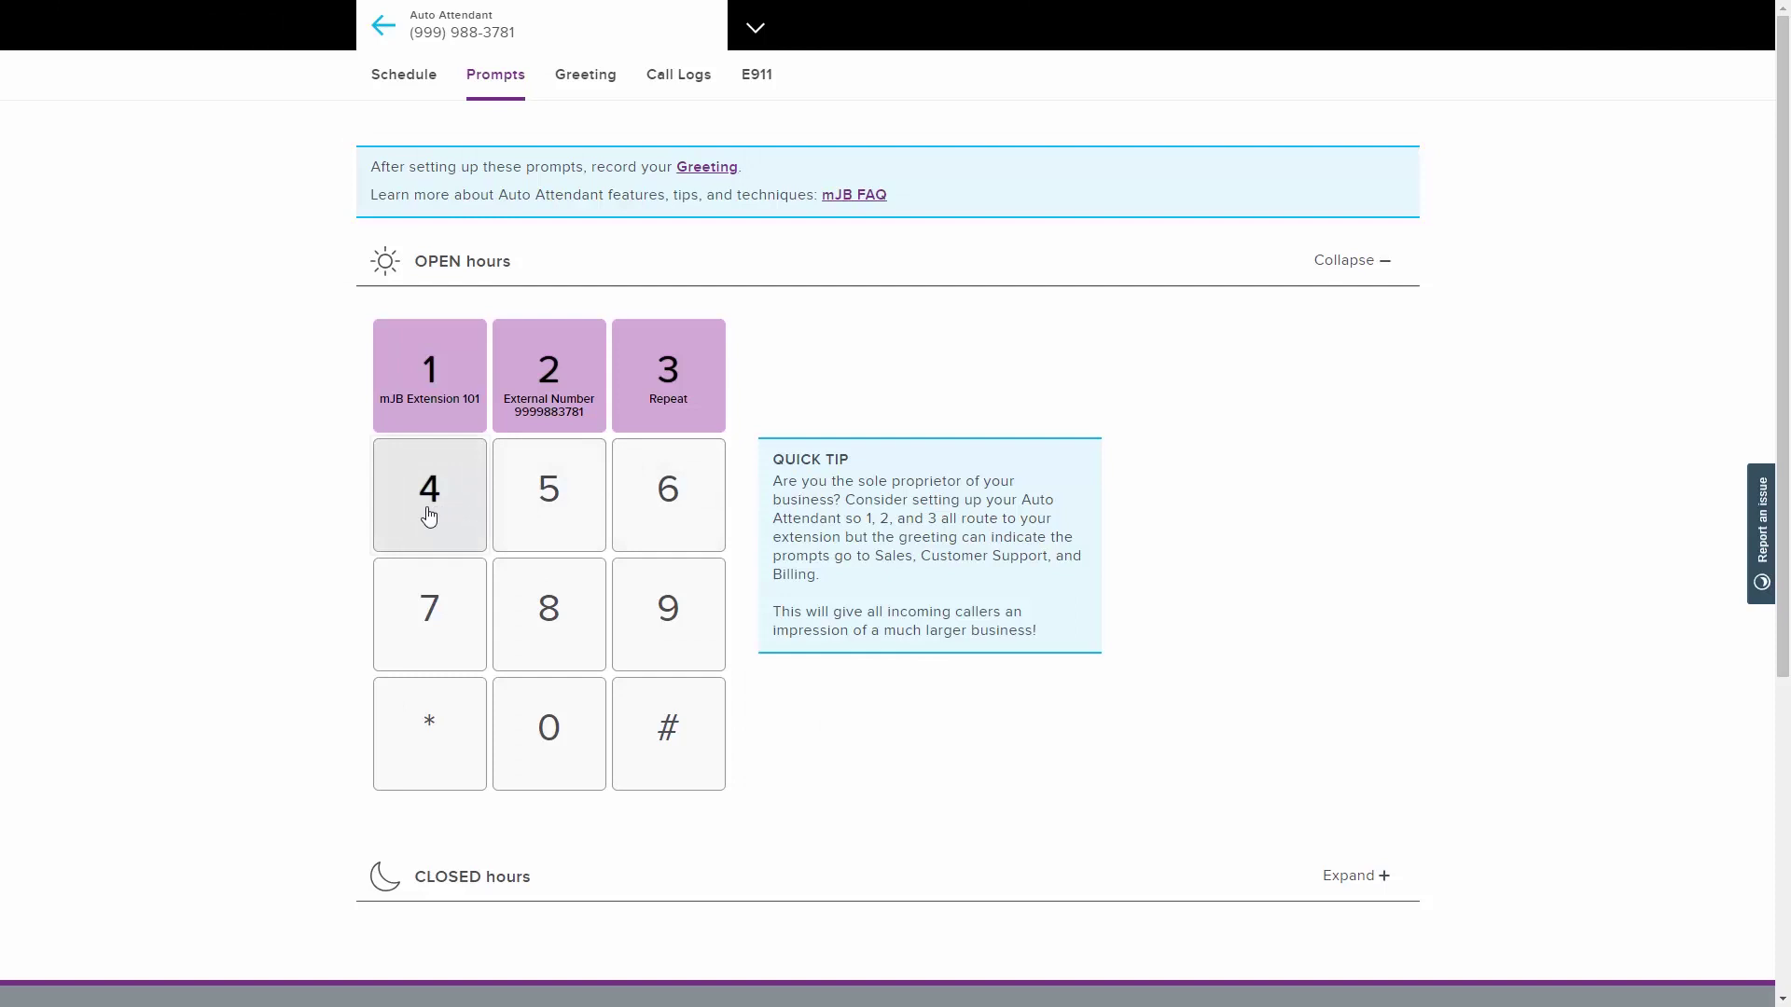
left_click(429, 517)
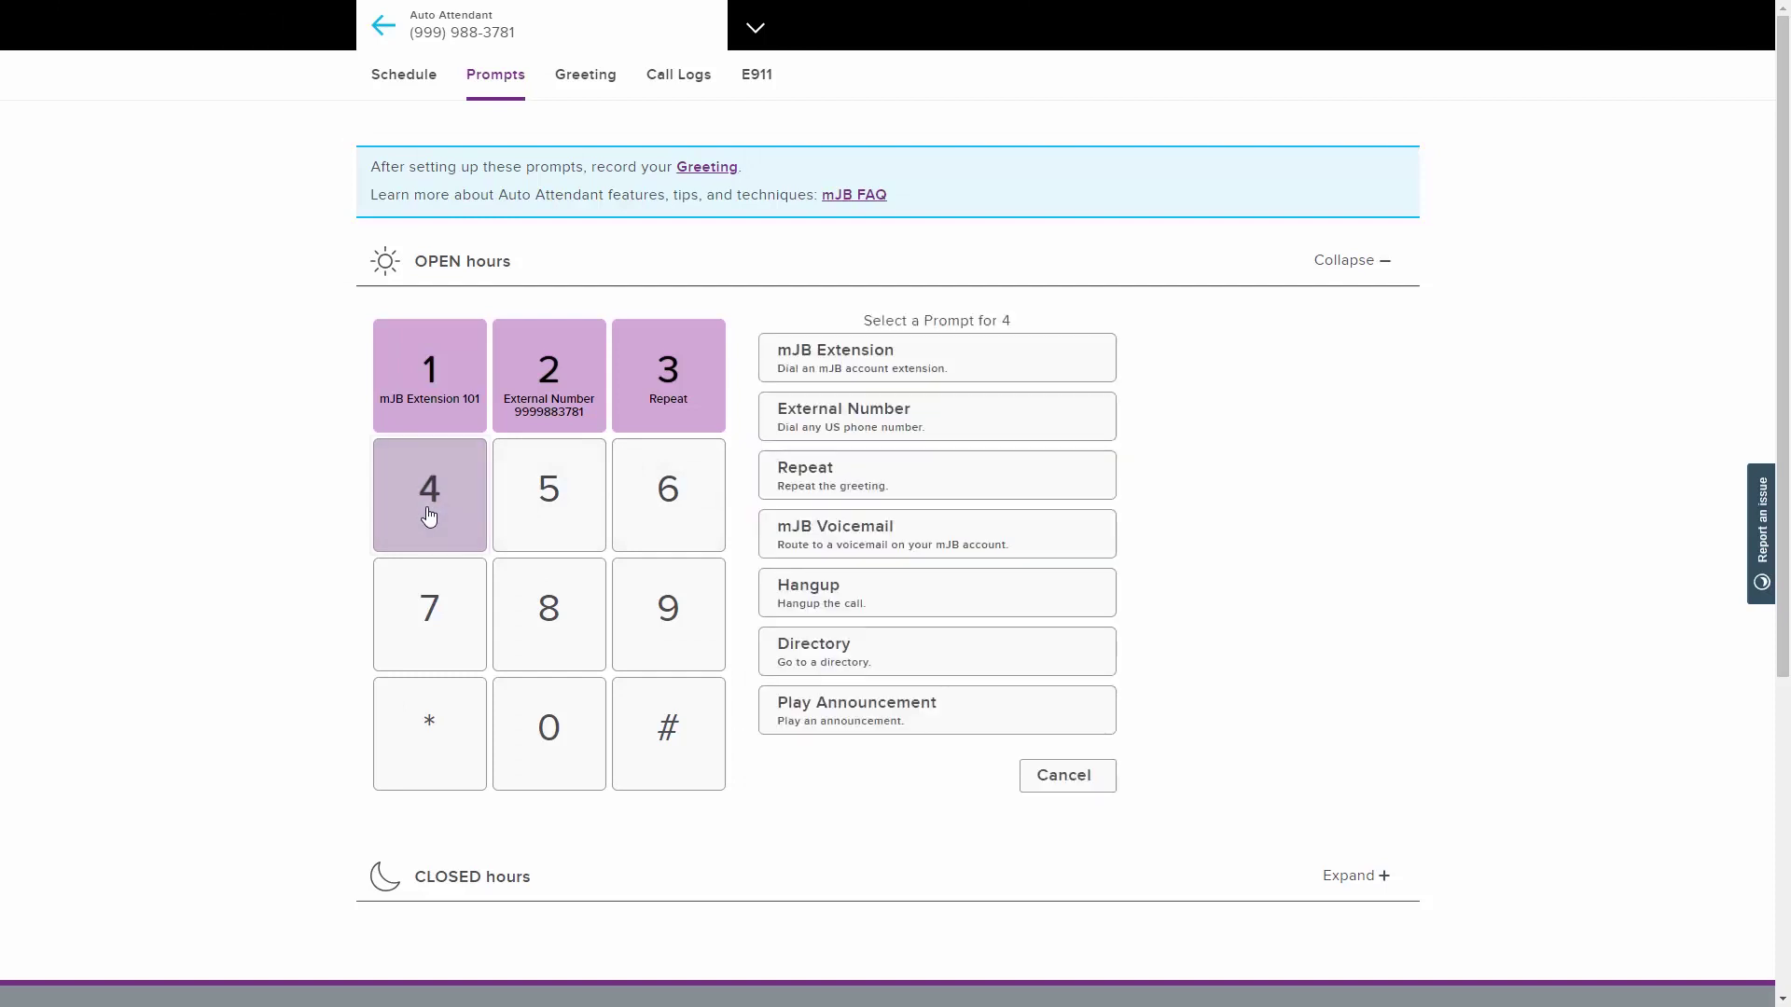
left_click(817, 543)
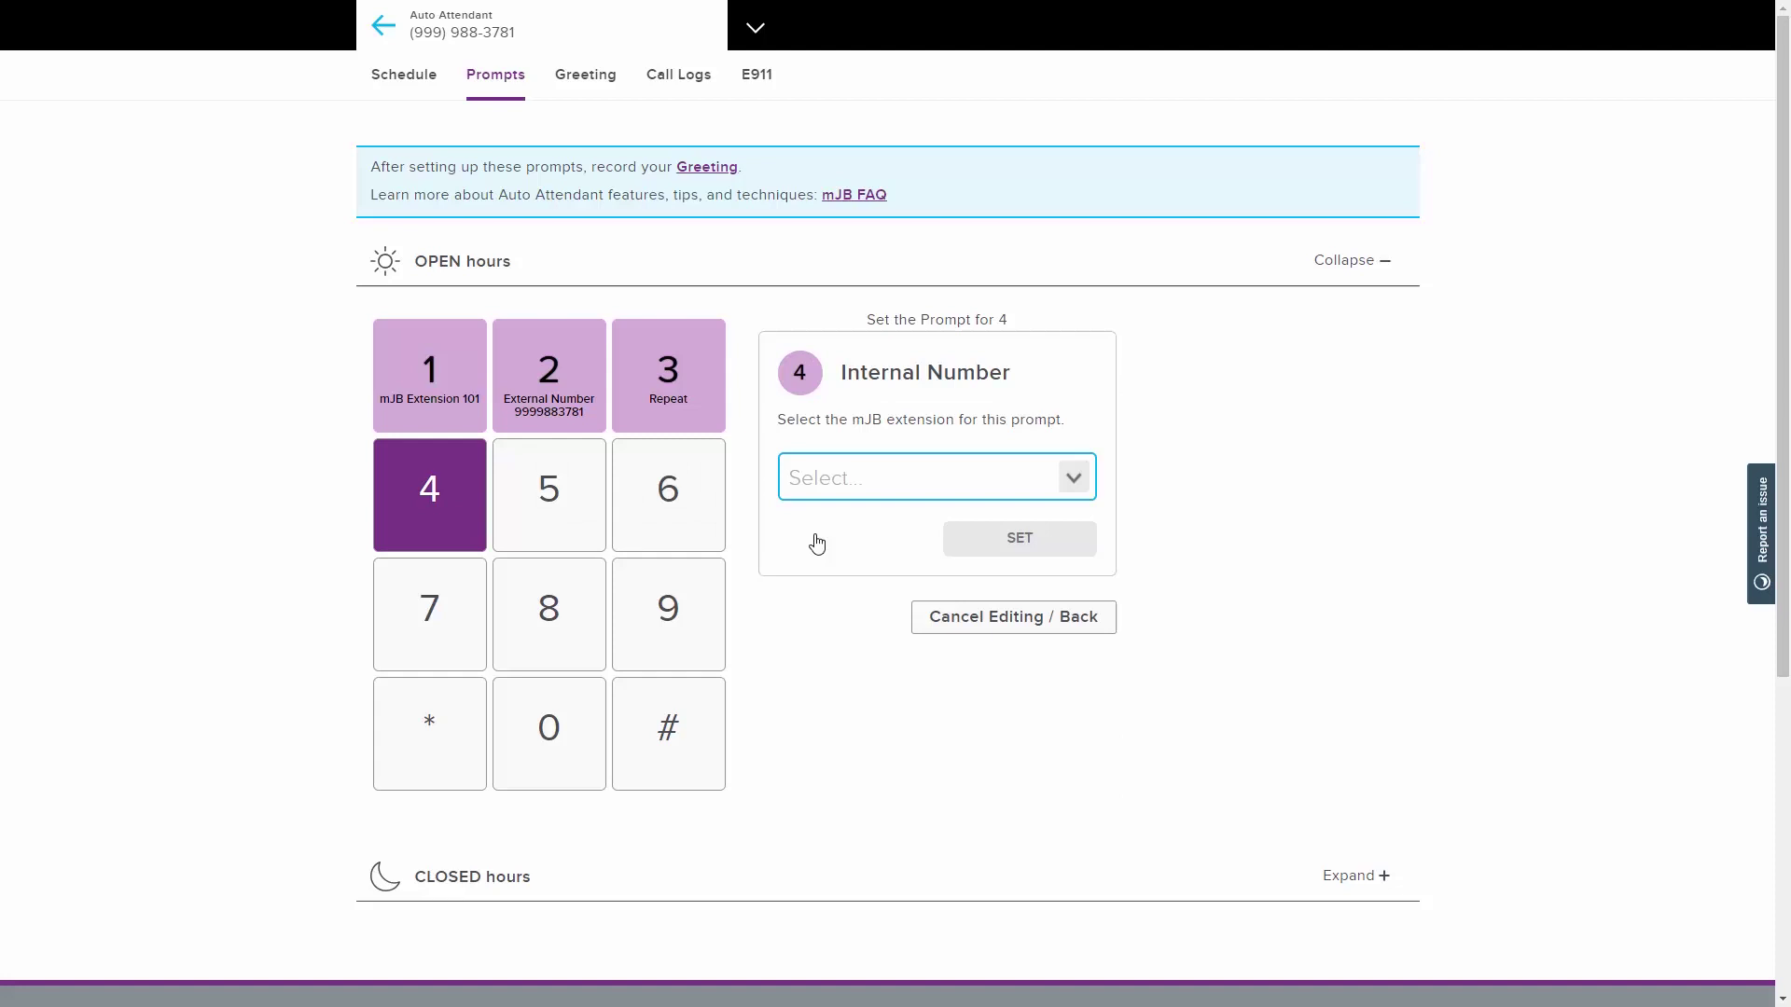
left_click(1074, 484)
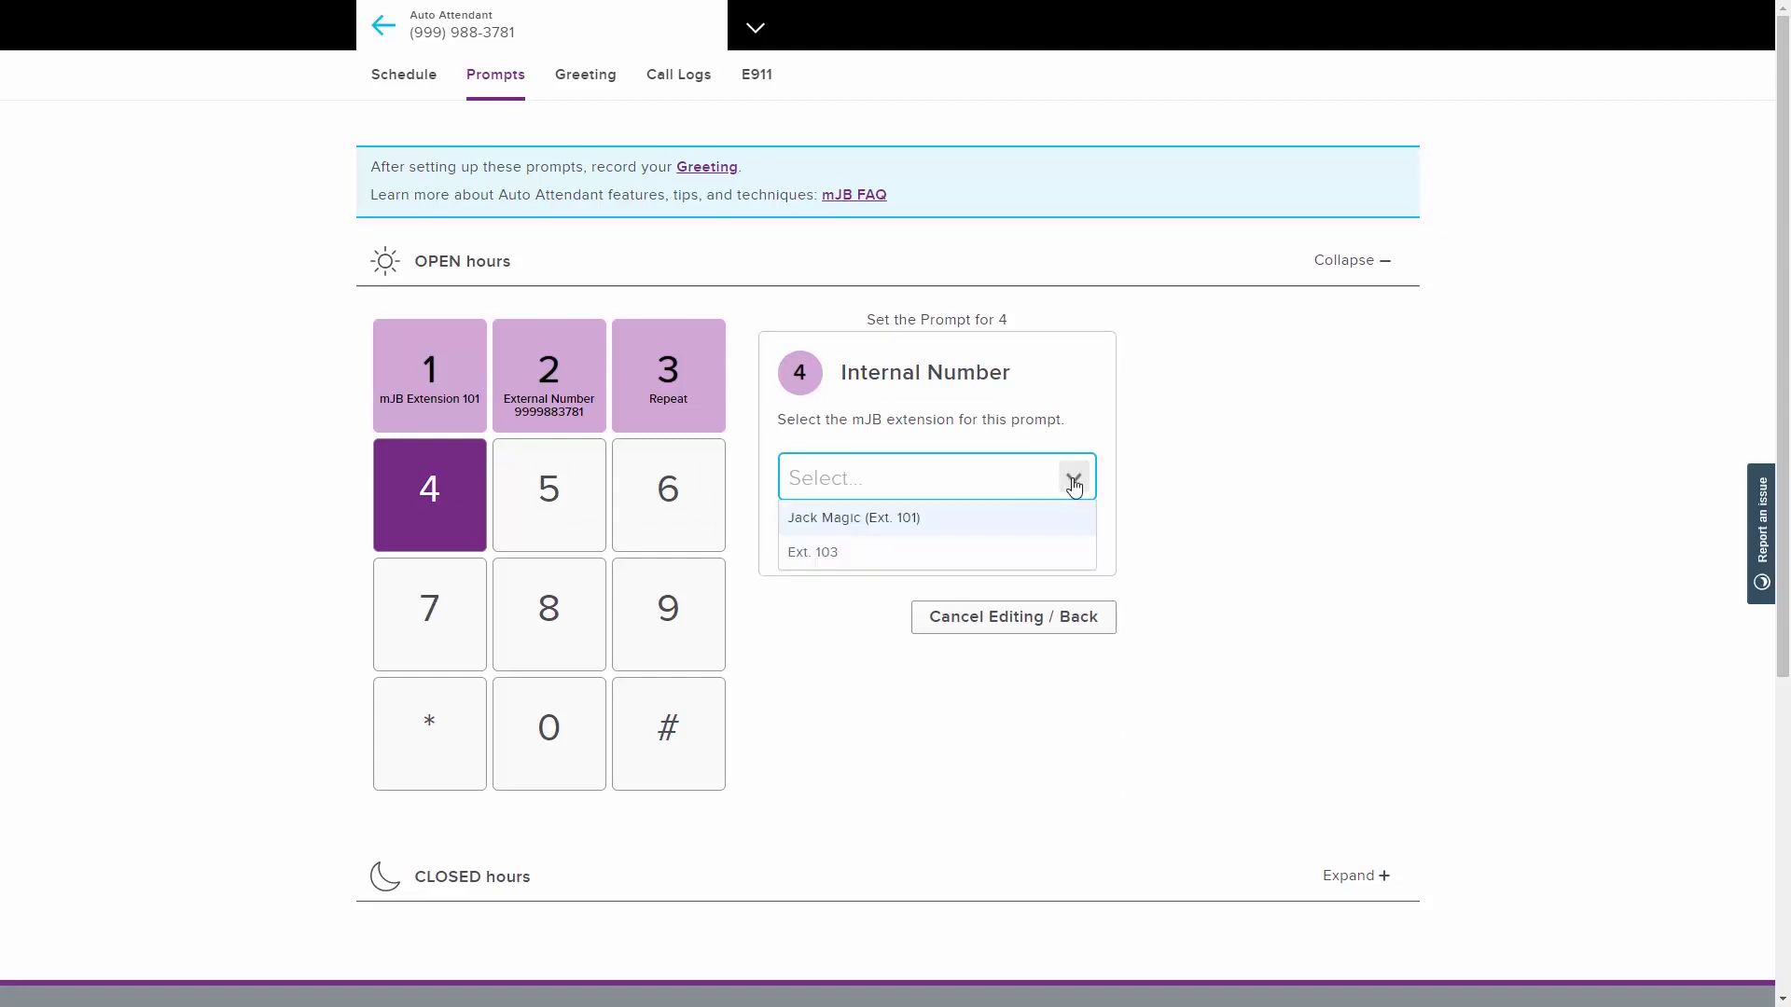
left_click(1023, 552)
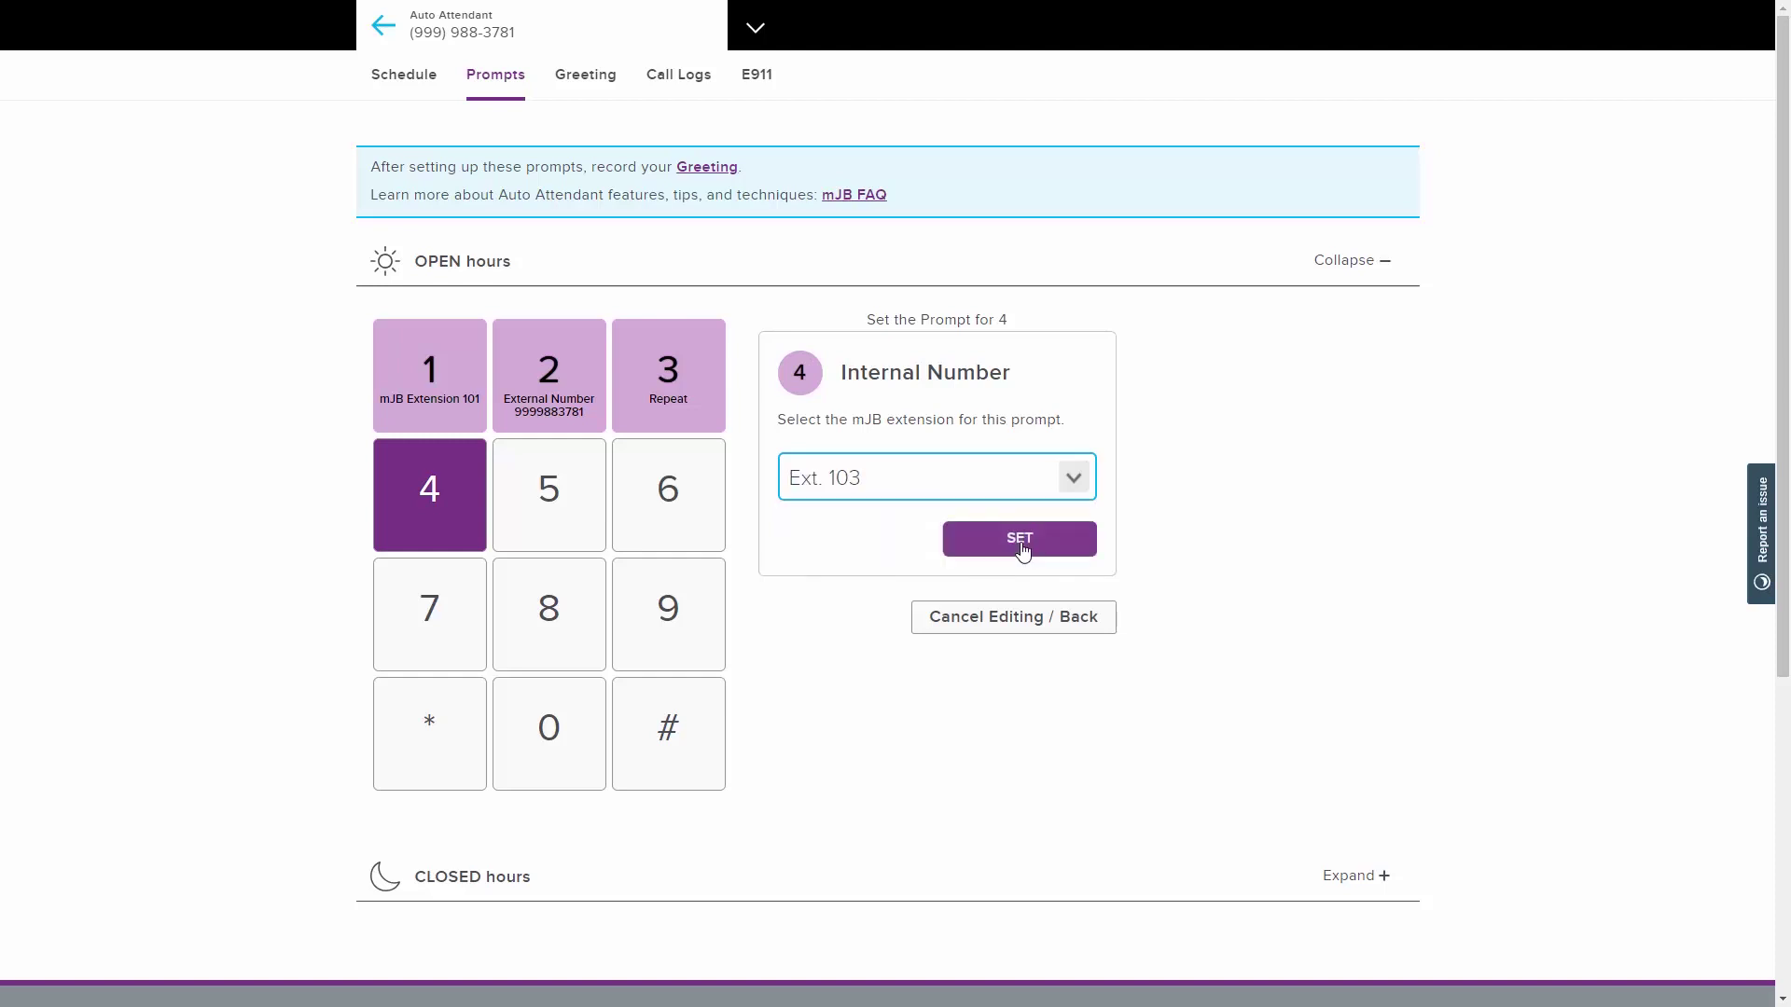
left_click(1019, 541)
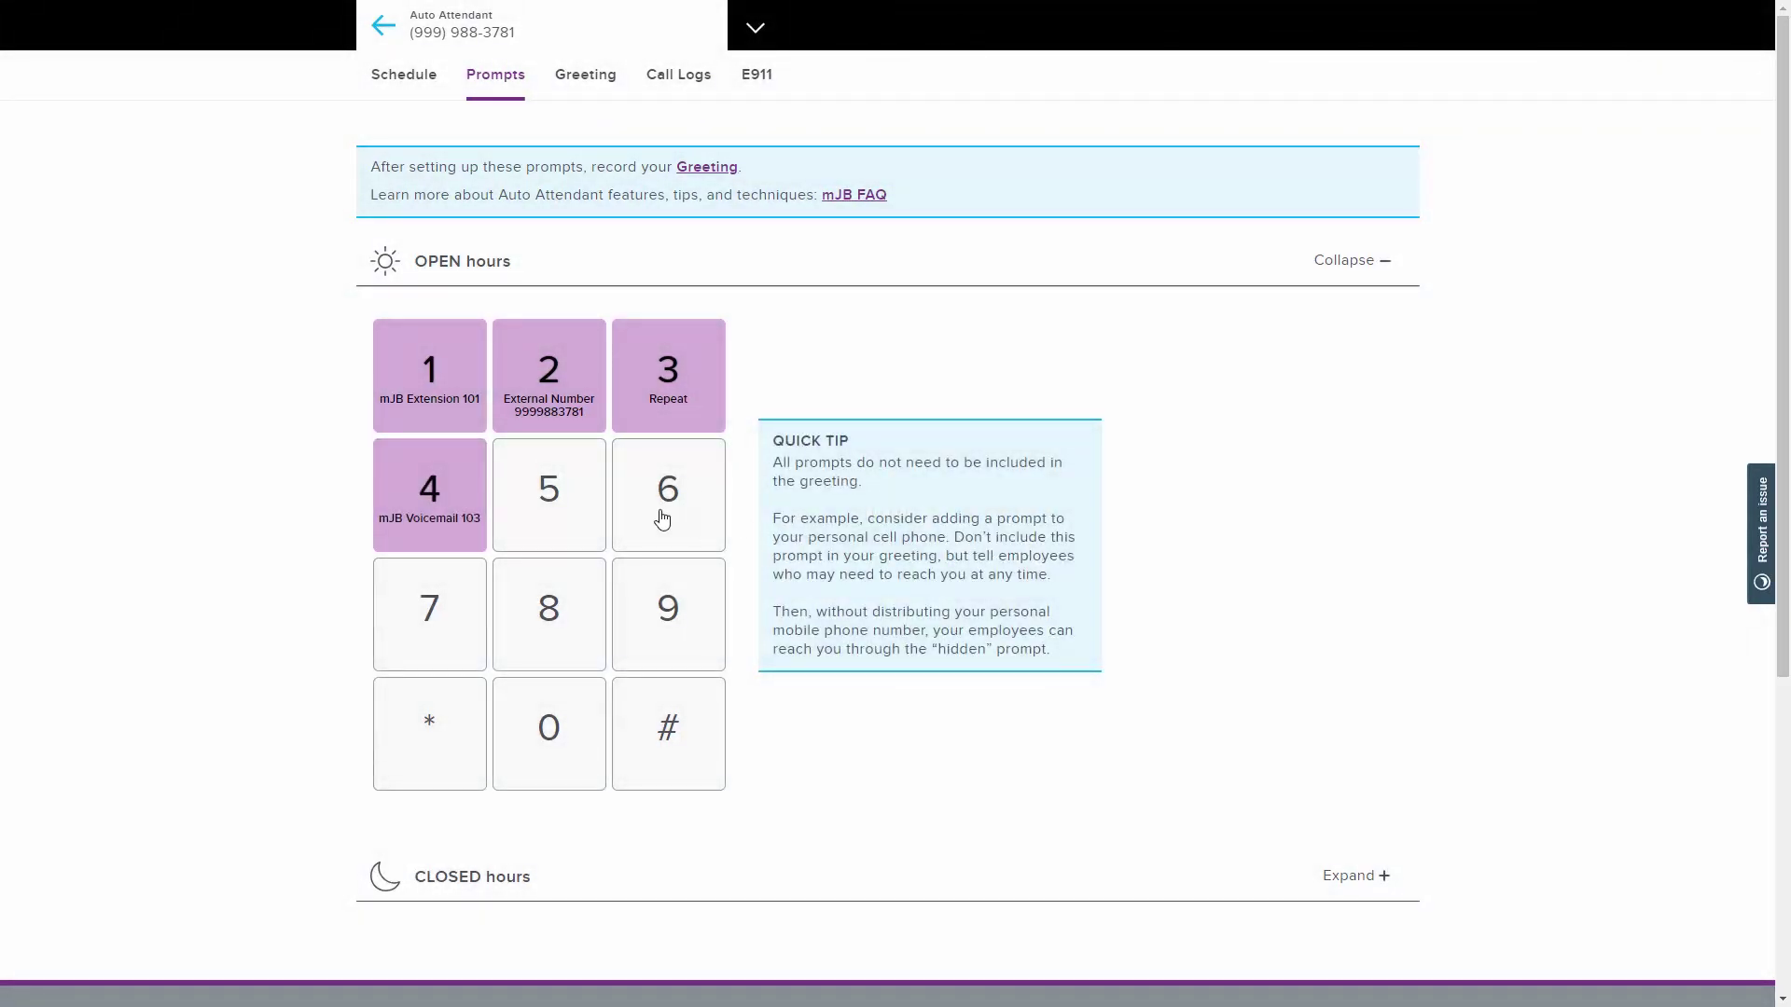
left_click(549, 512)
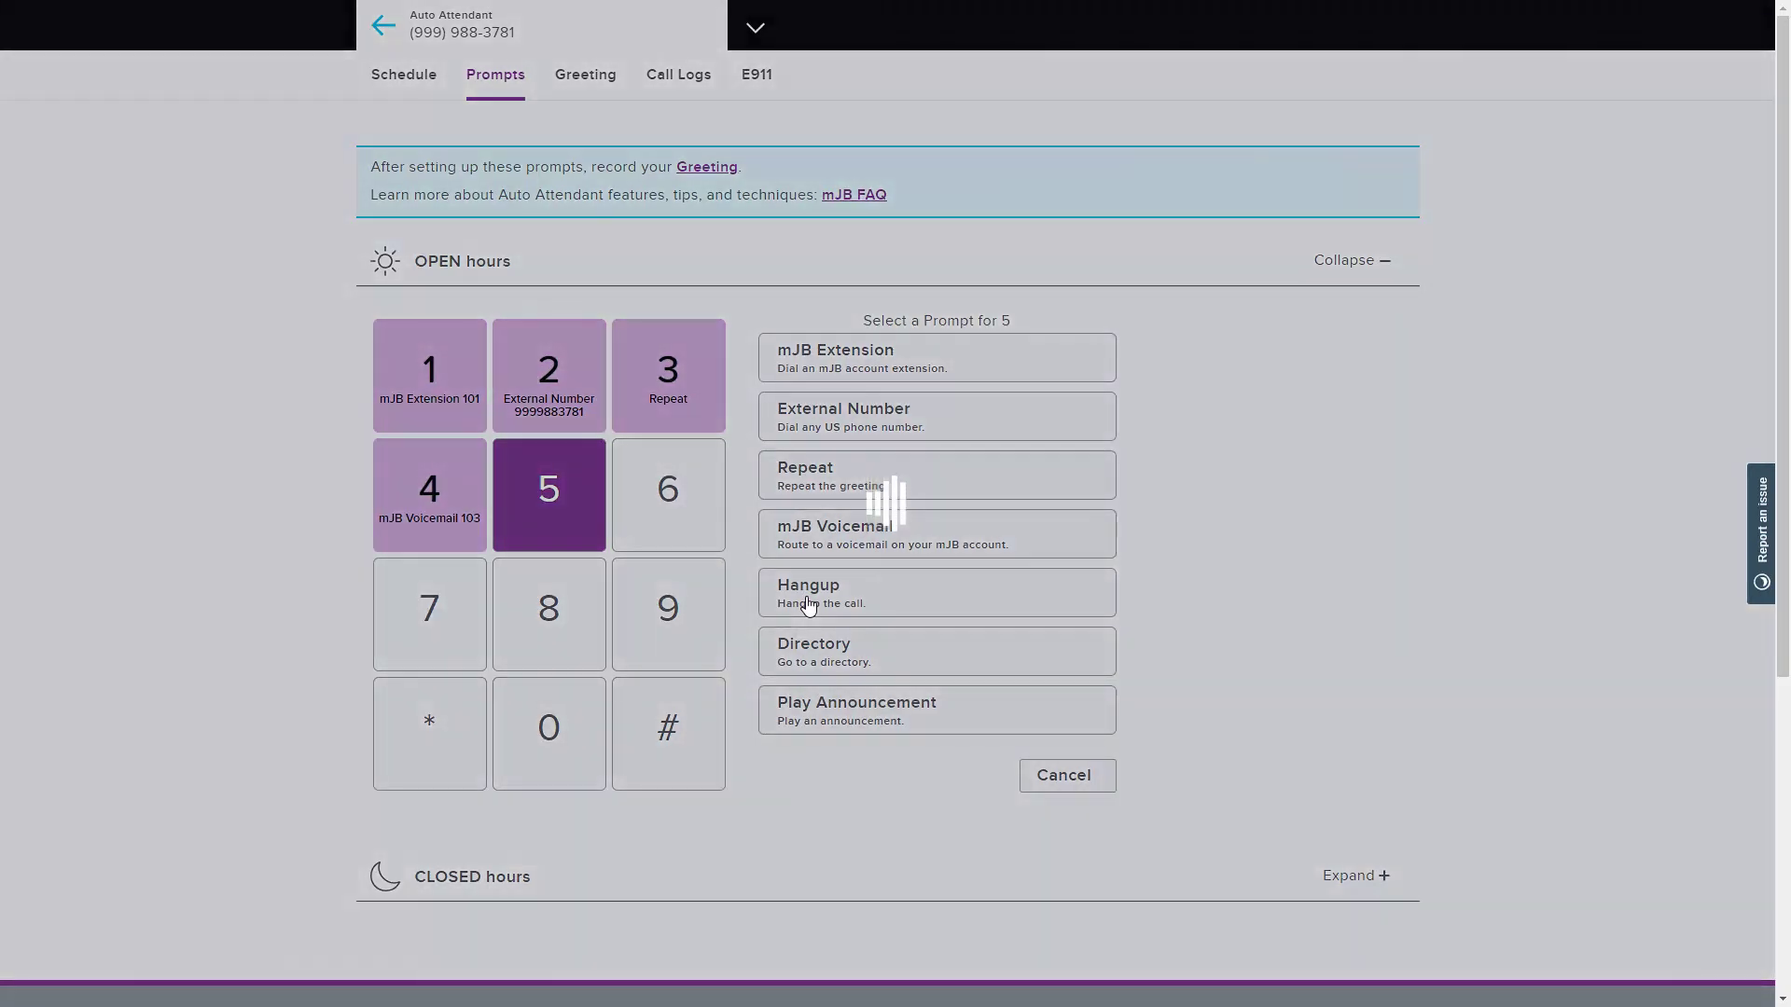
Step: Set key 5 to Hangup and key 6 to Directory
left_click(807, 604)
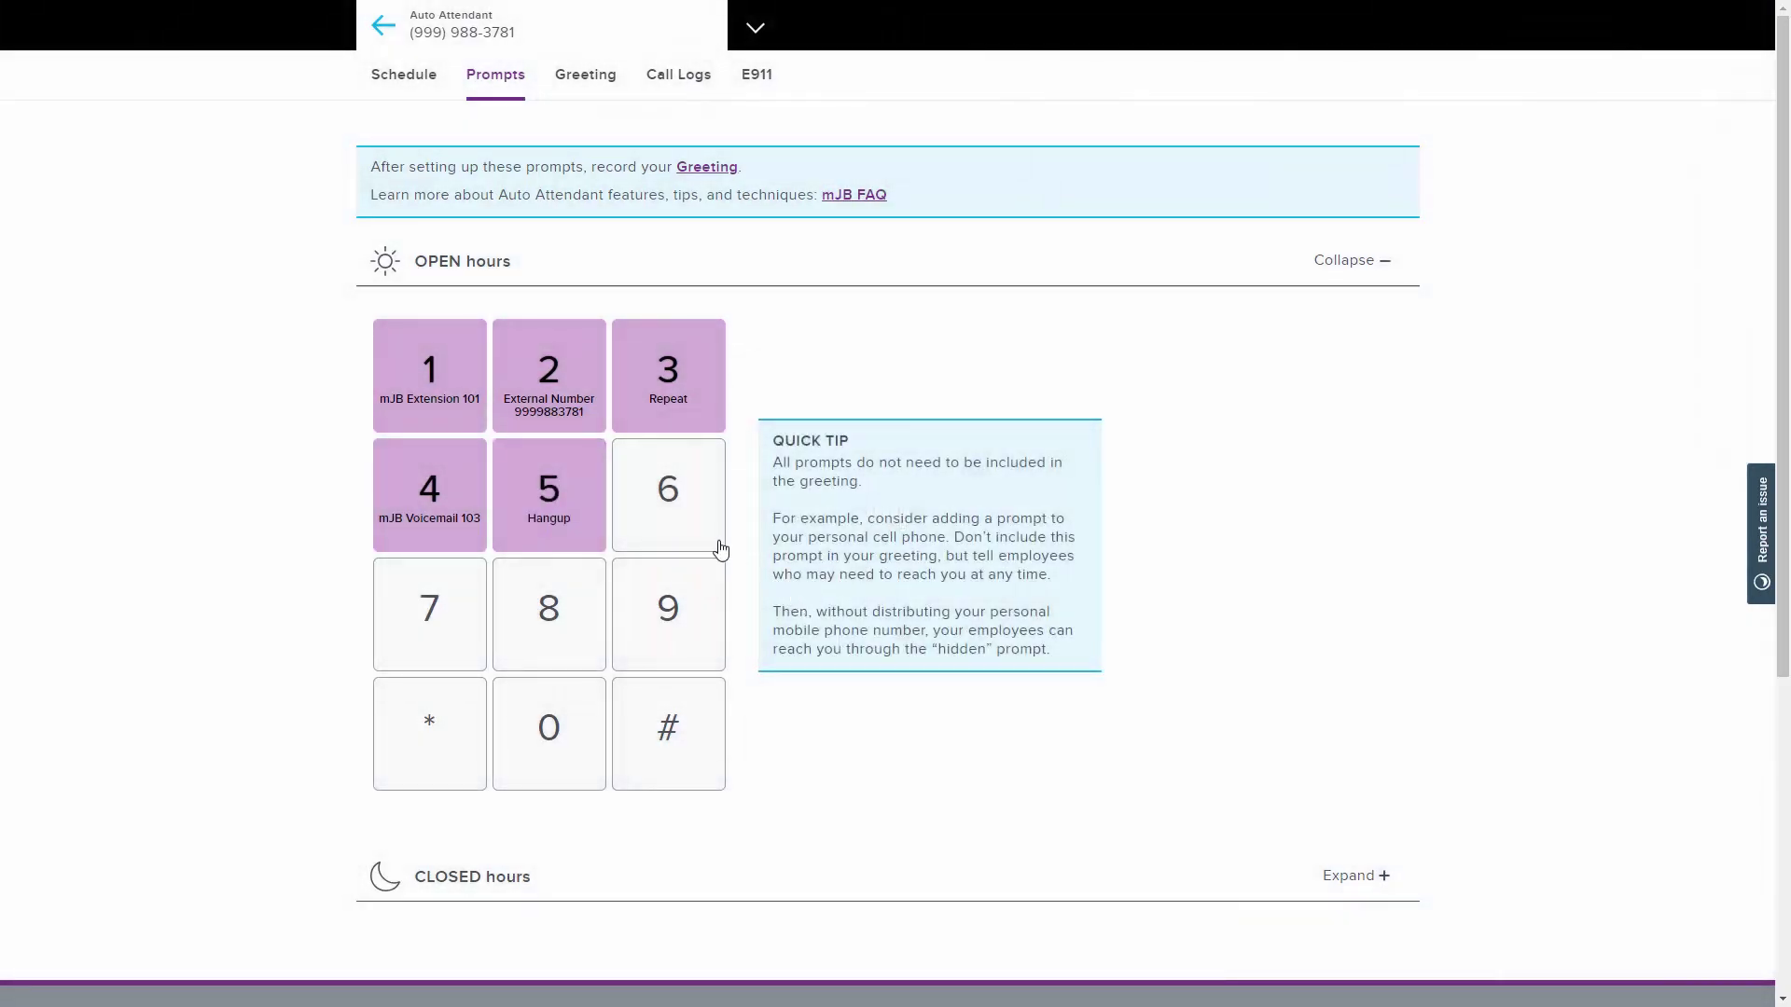
left_click(668, 515)
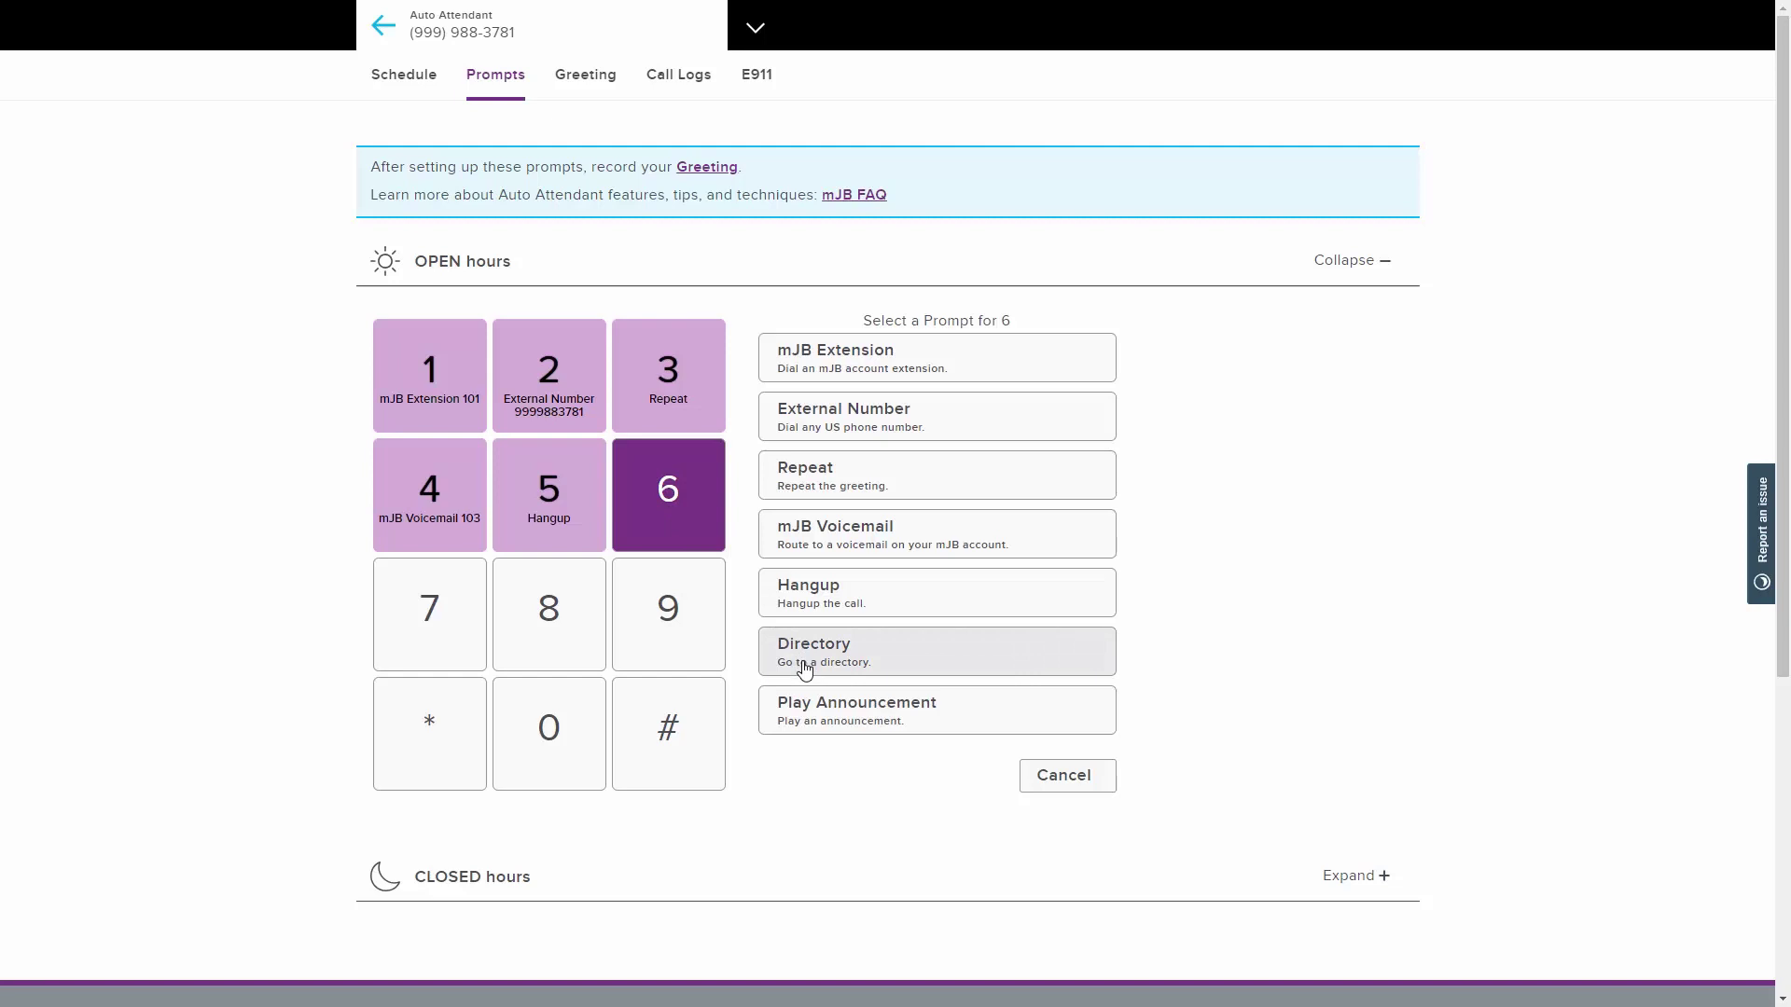
left_click(804, 672)
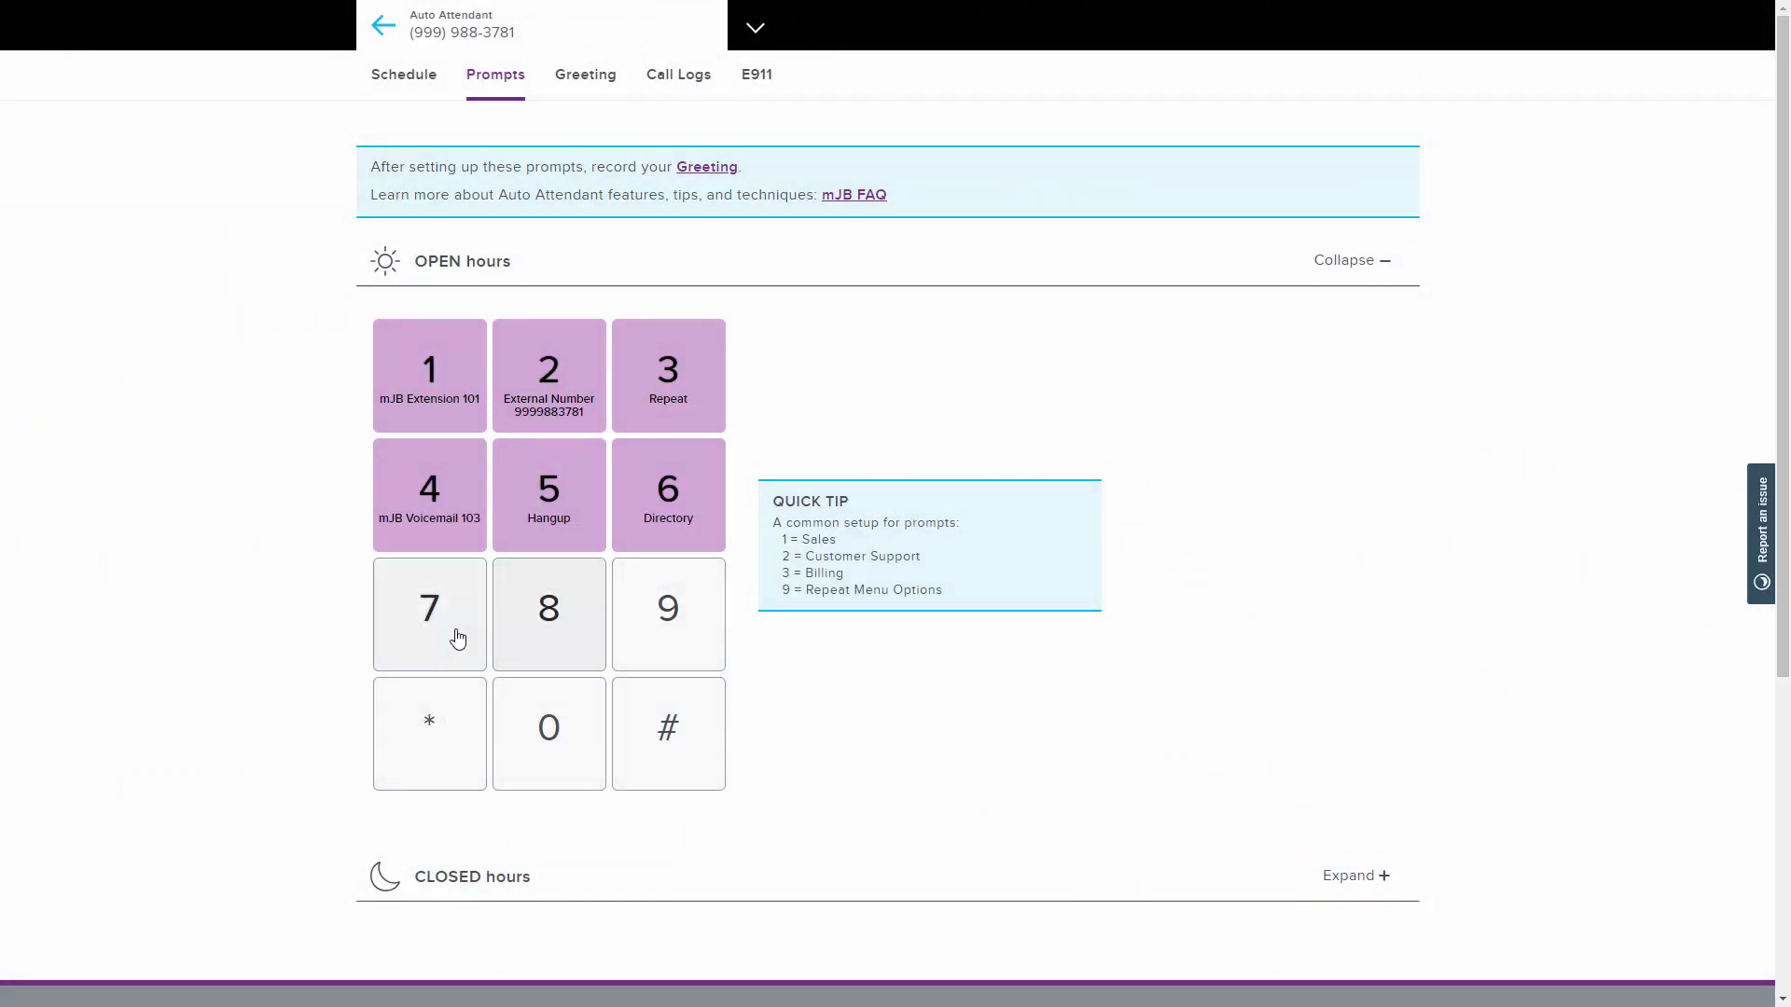
left_click(431, 631)
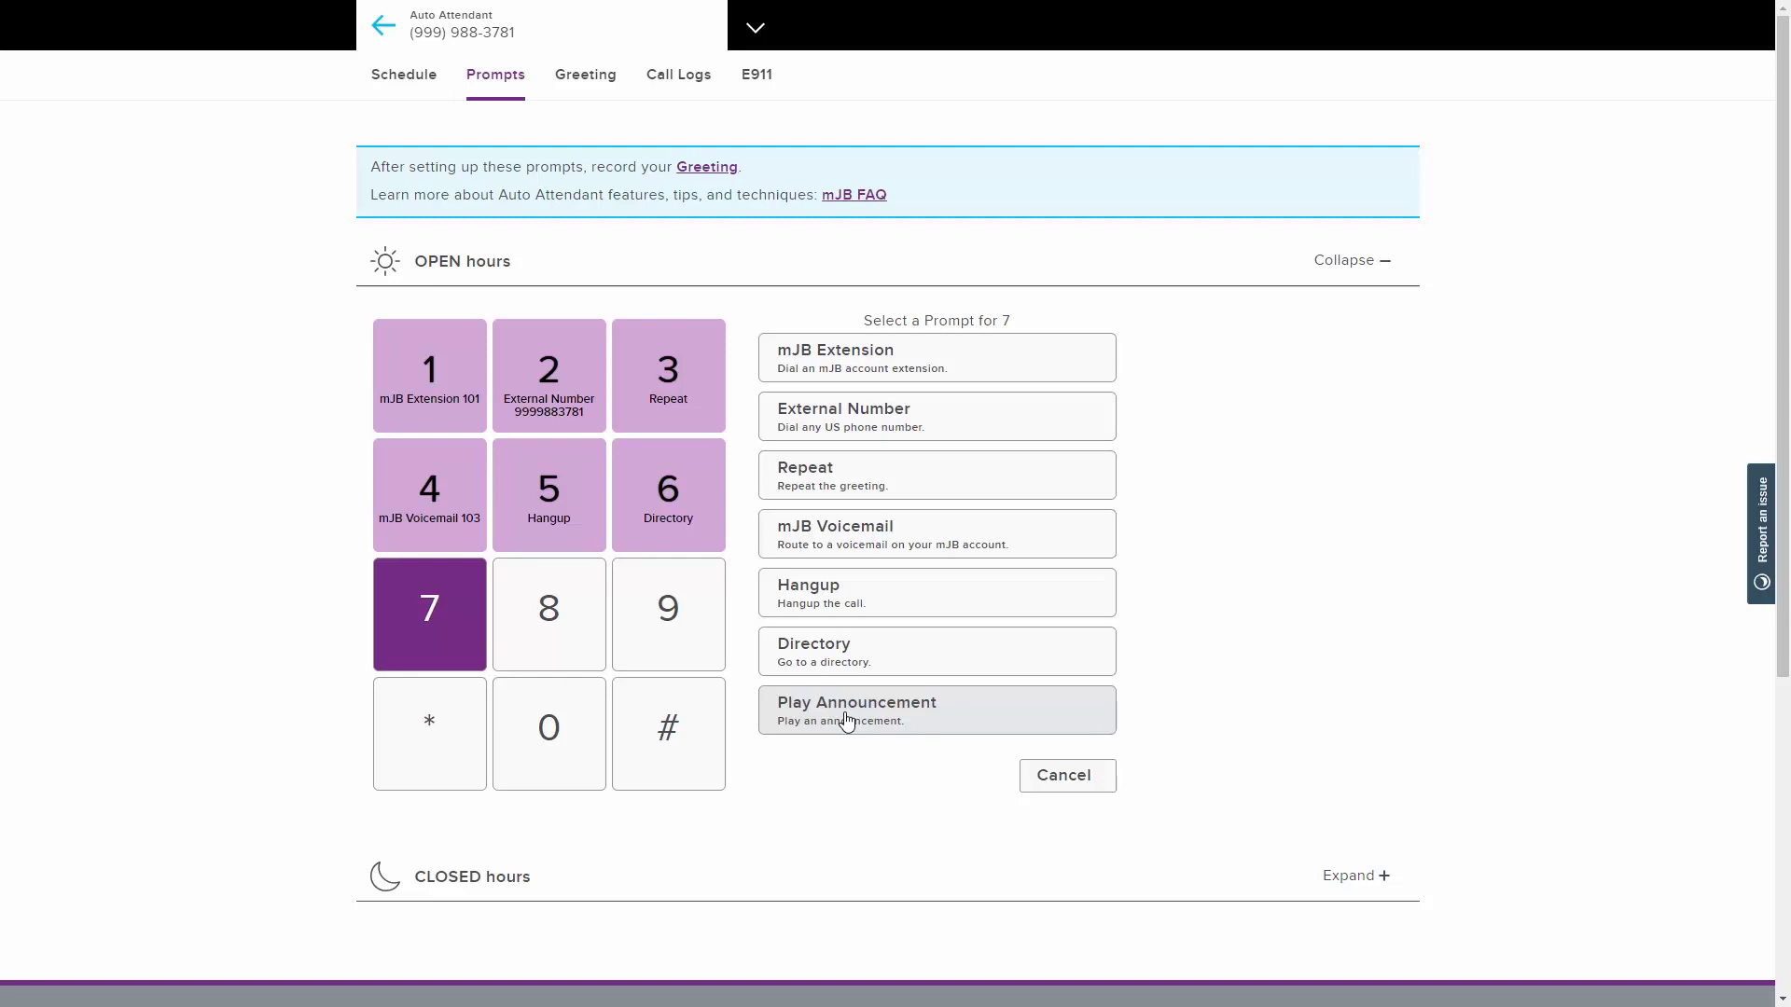
Step: Try Play Announcement for key 7, then leave the upload panel without choosing a file
left_click(847, 722)
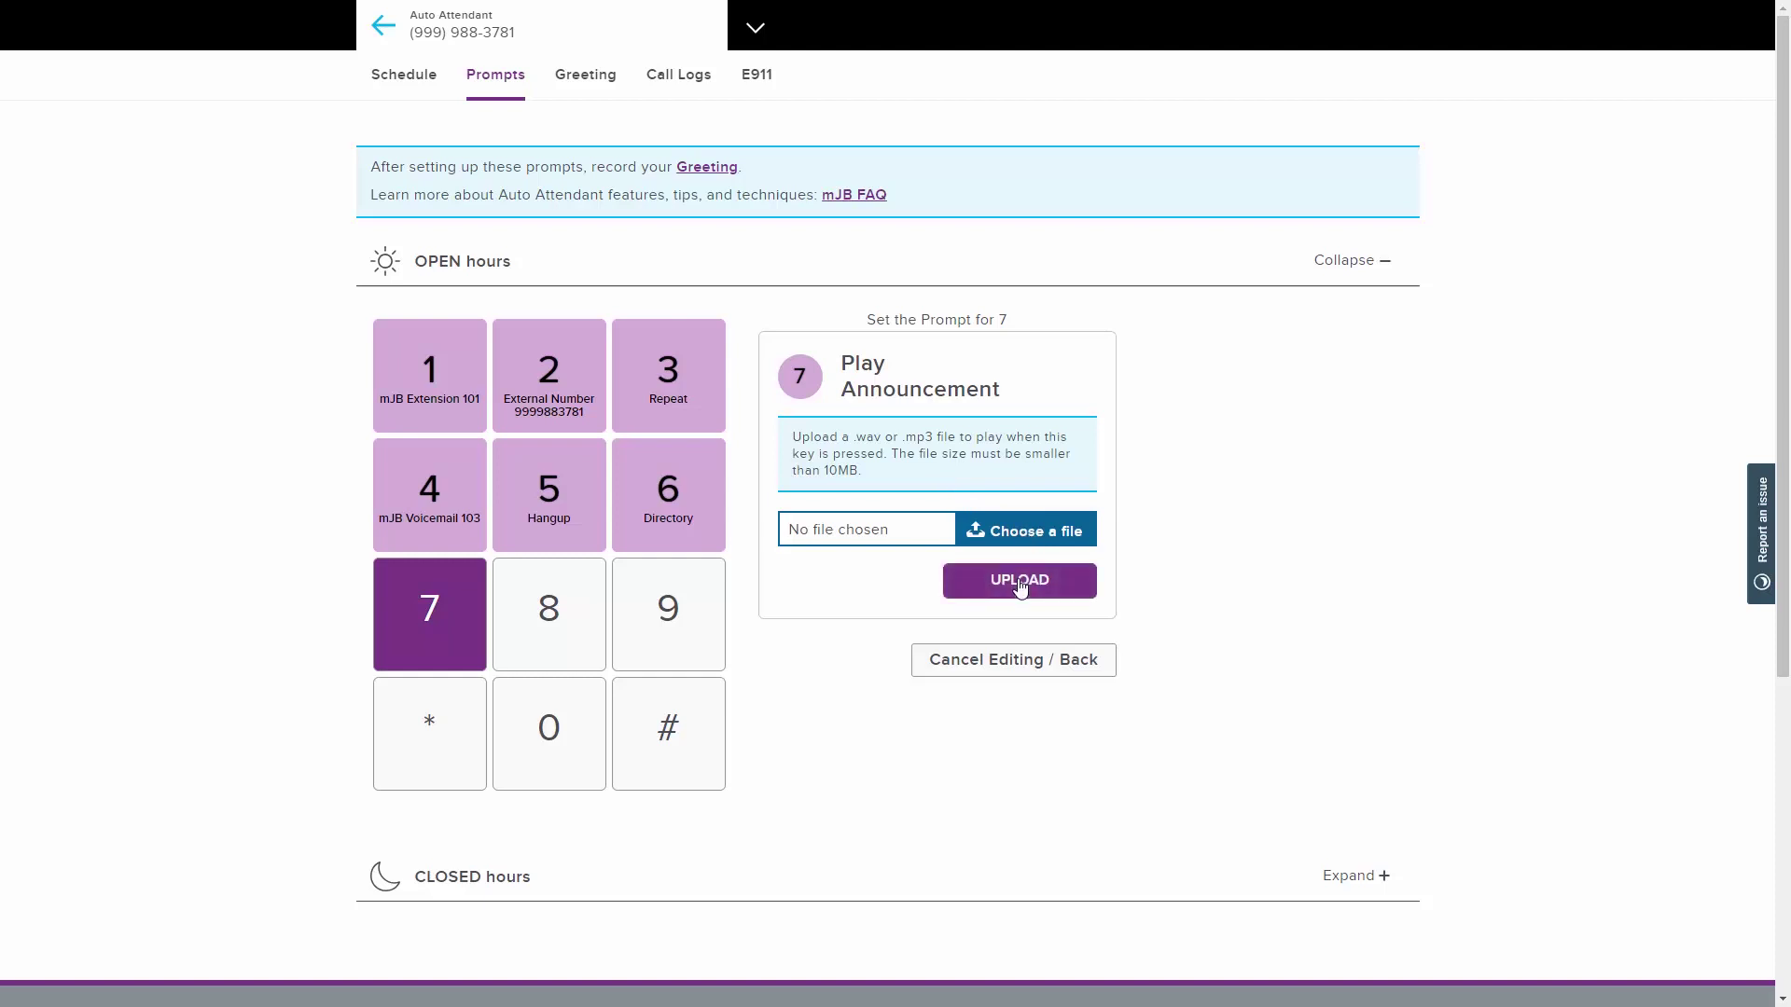
left_click(986, 658)
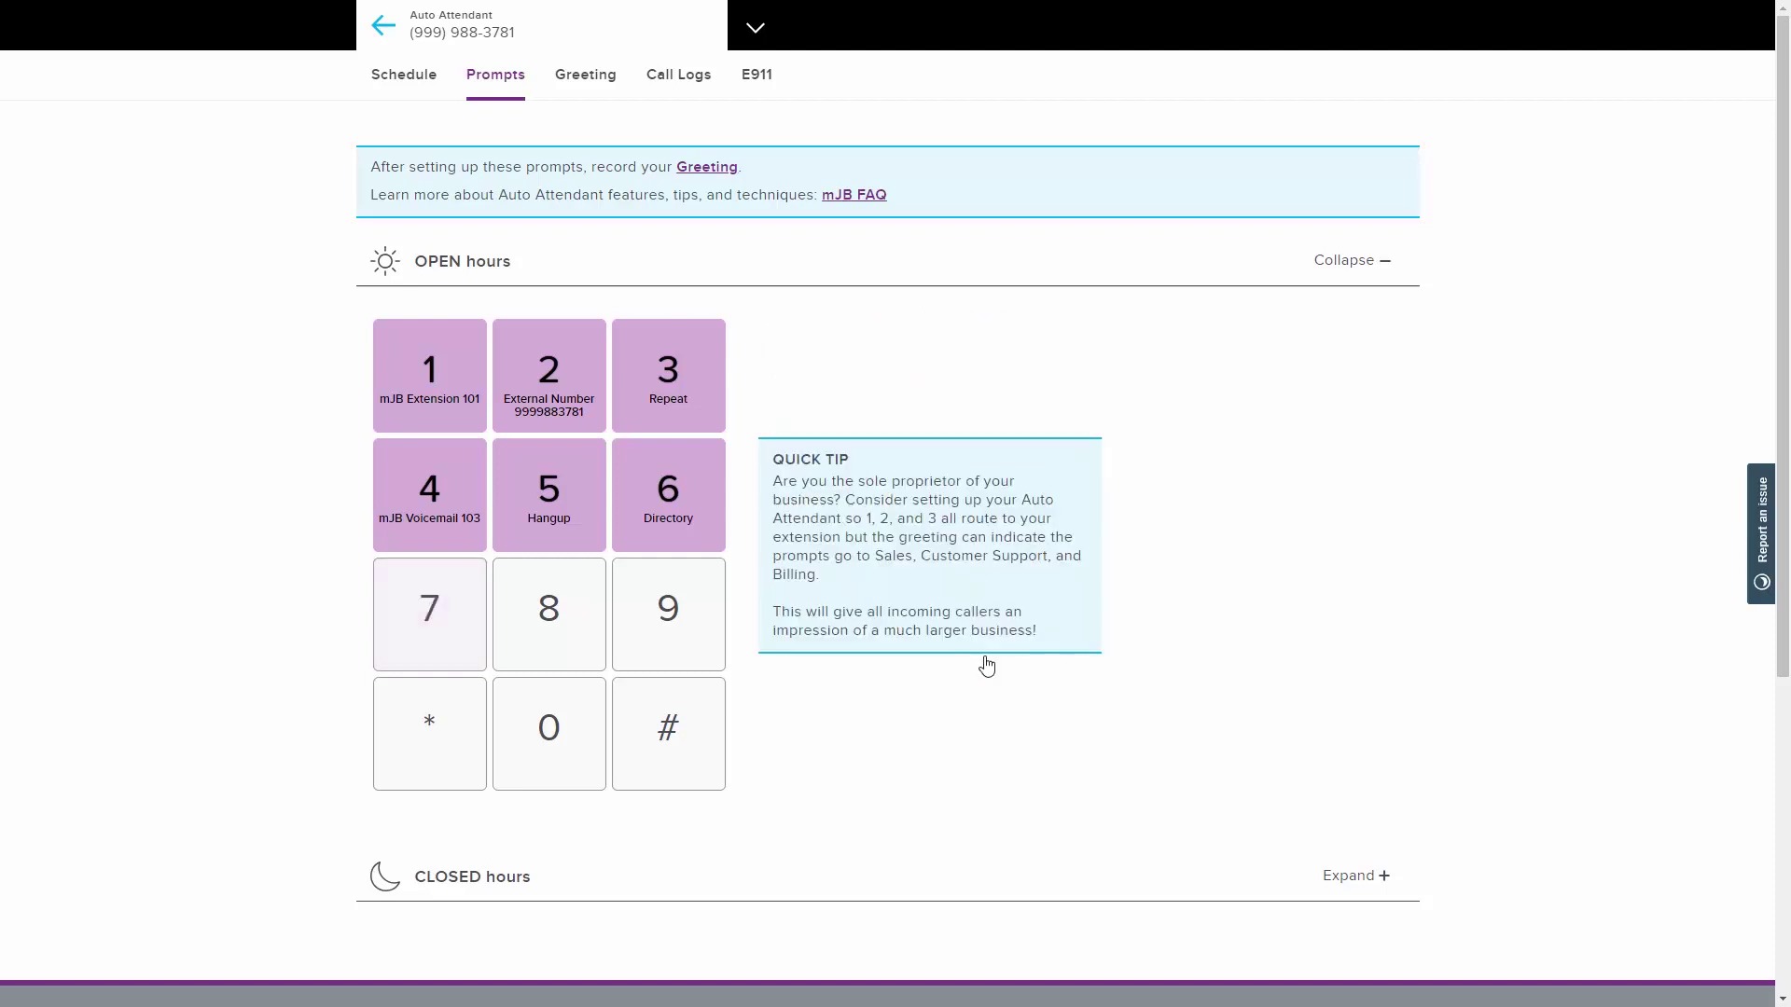
Step: Switch the open-hours greeting to Text to Speech (BETA) with the Joanna voice
left_click(585, 91)
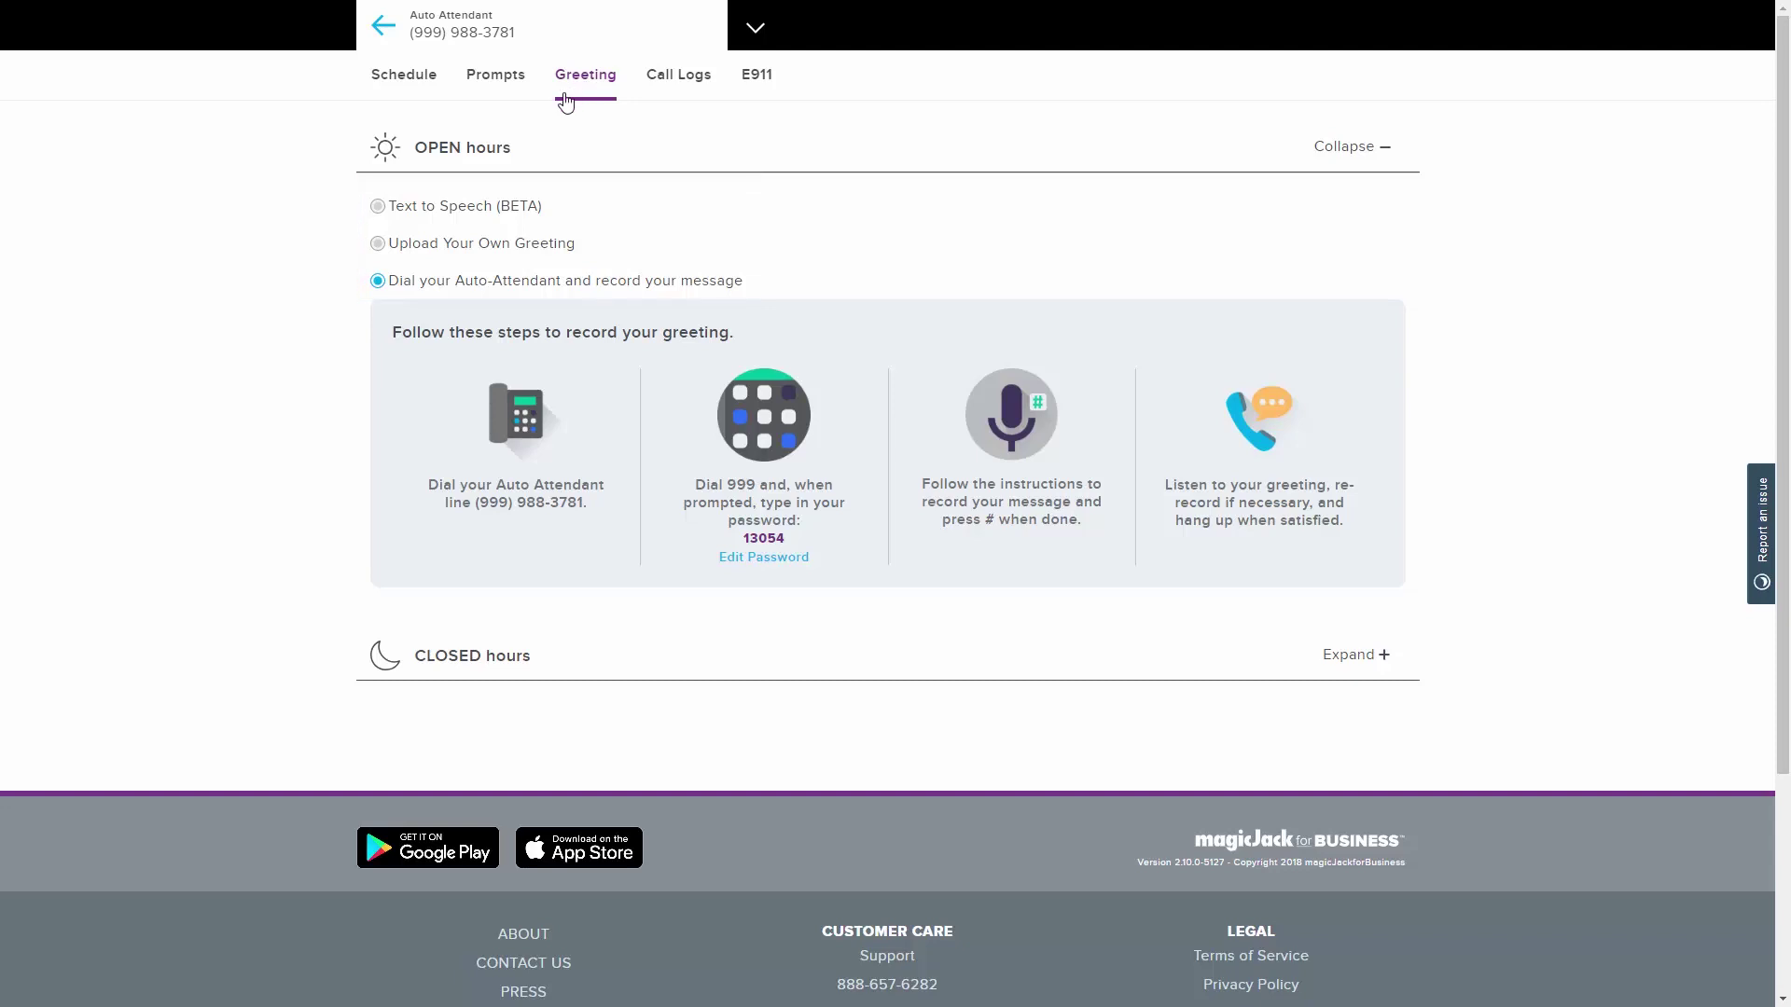
left_click(379, 208)
type("We offer 4 voices: Joanna, Joey, Kendra, and Kimberly.")
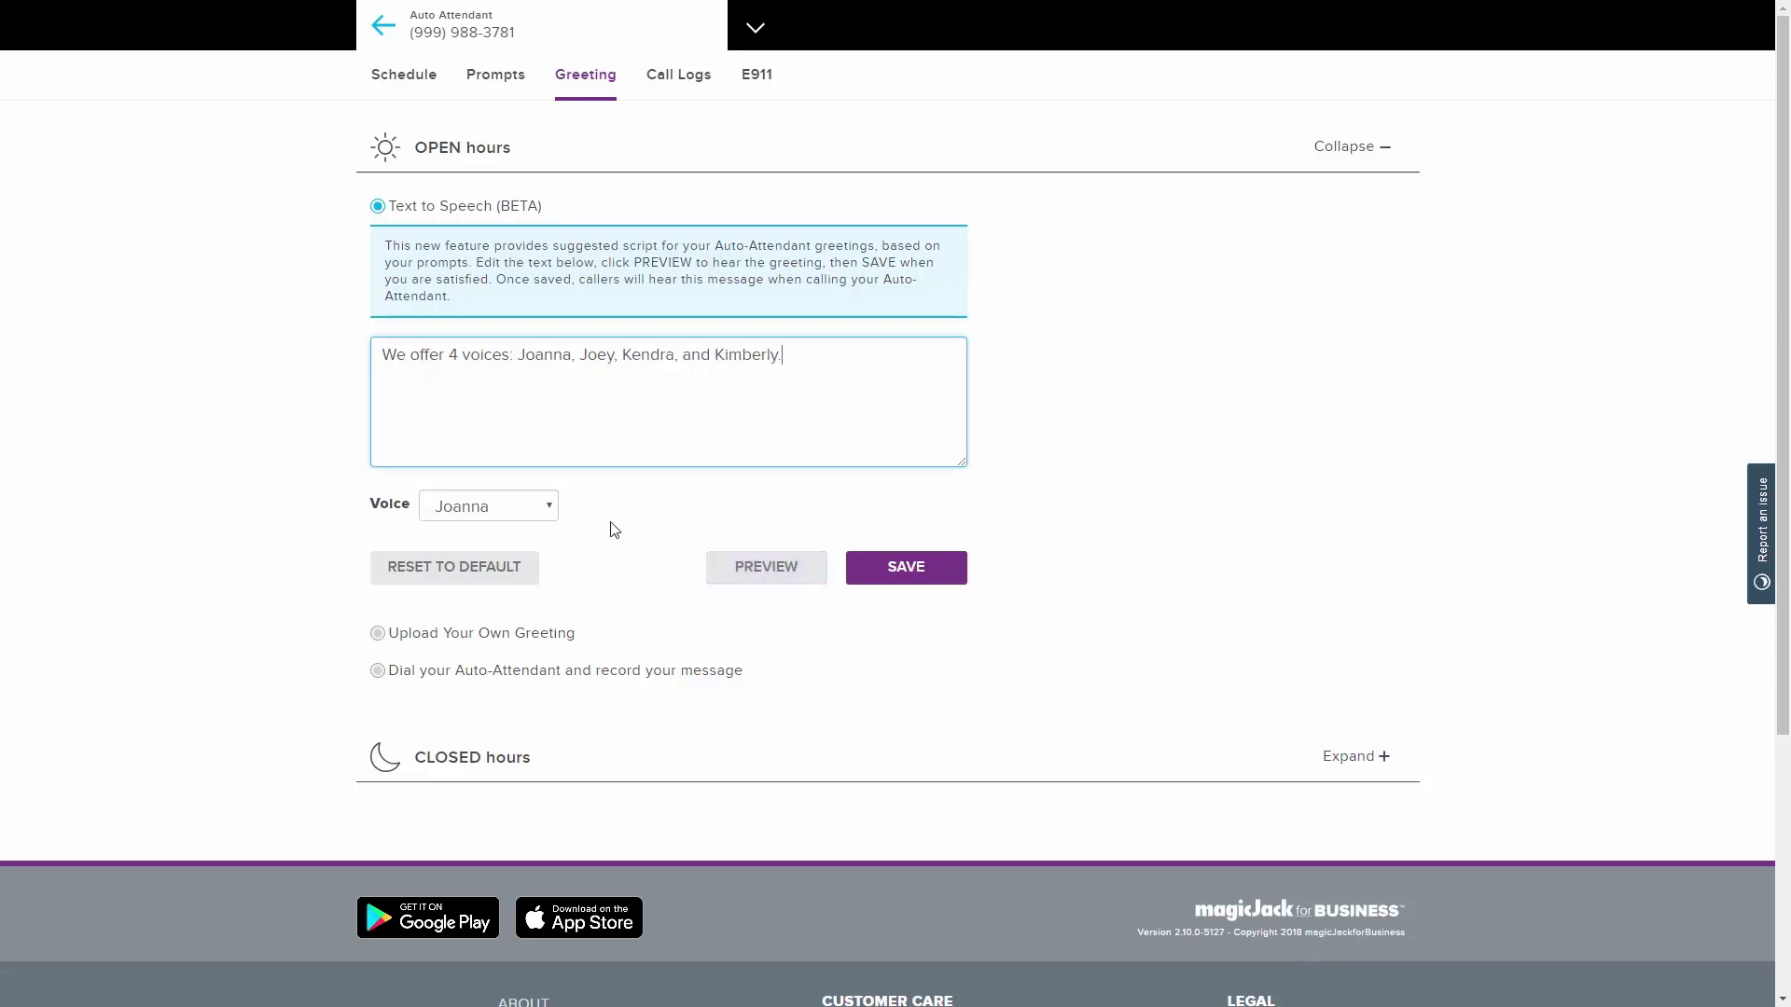
left_click(548, 507)
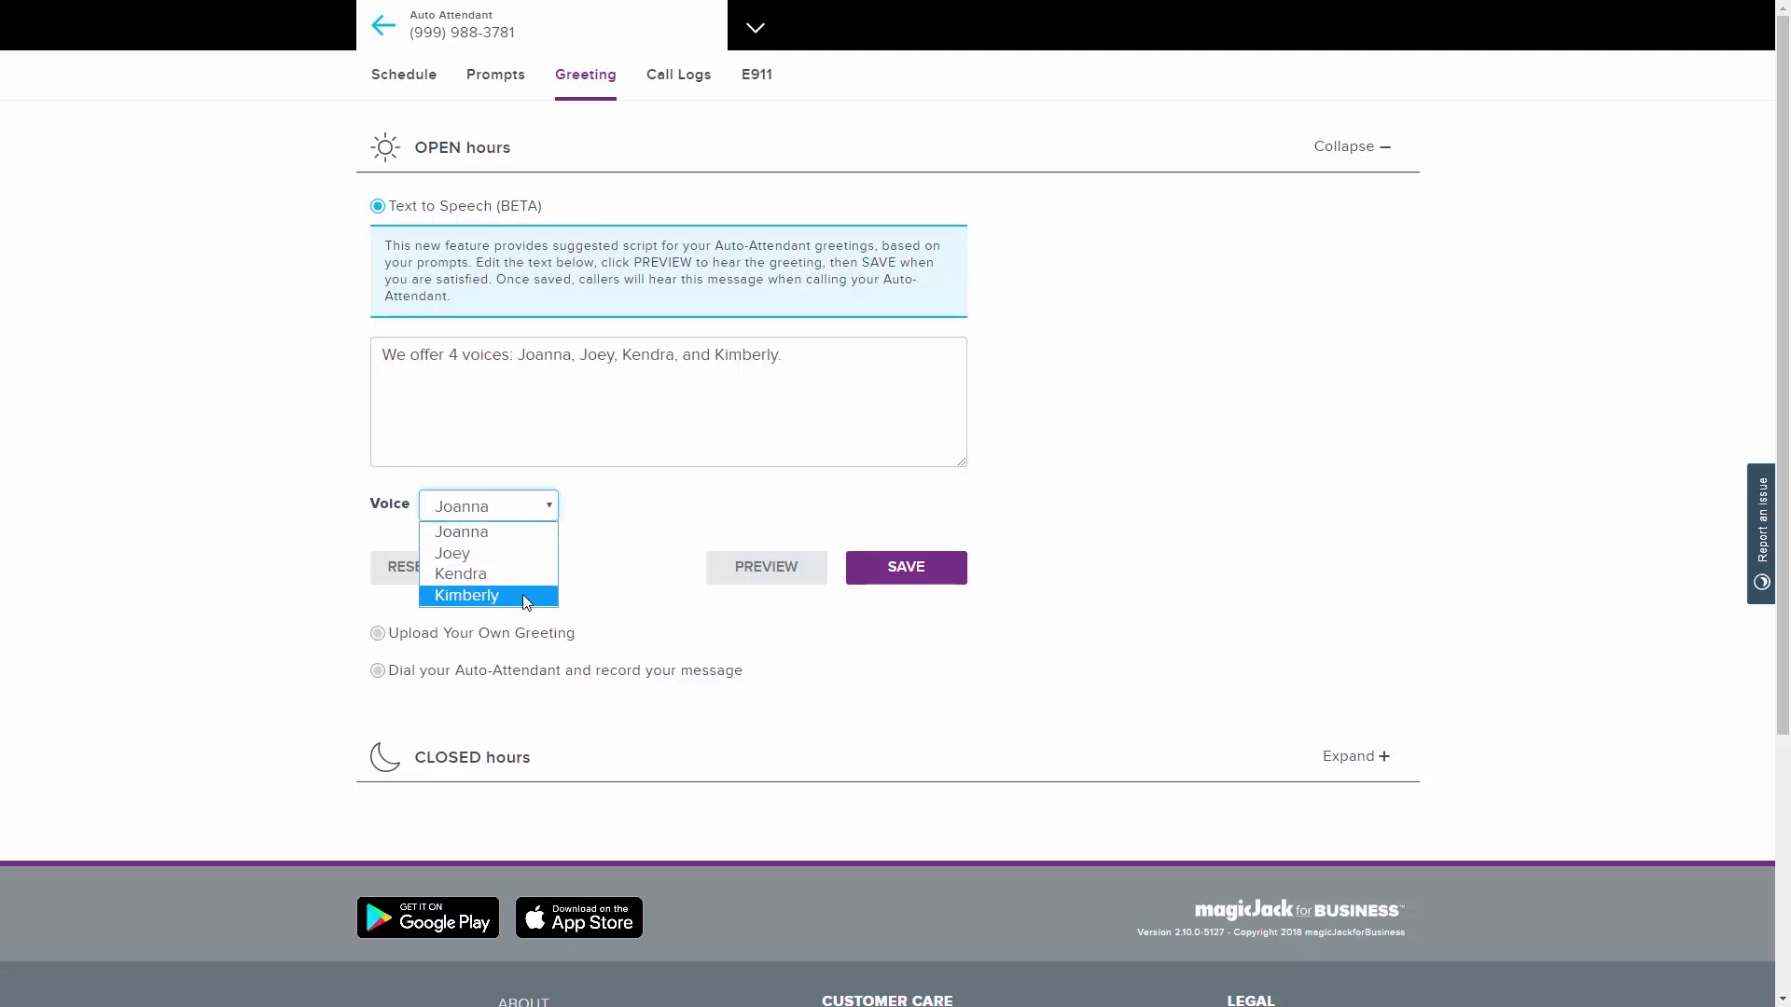
left_click(551, 506)
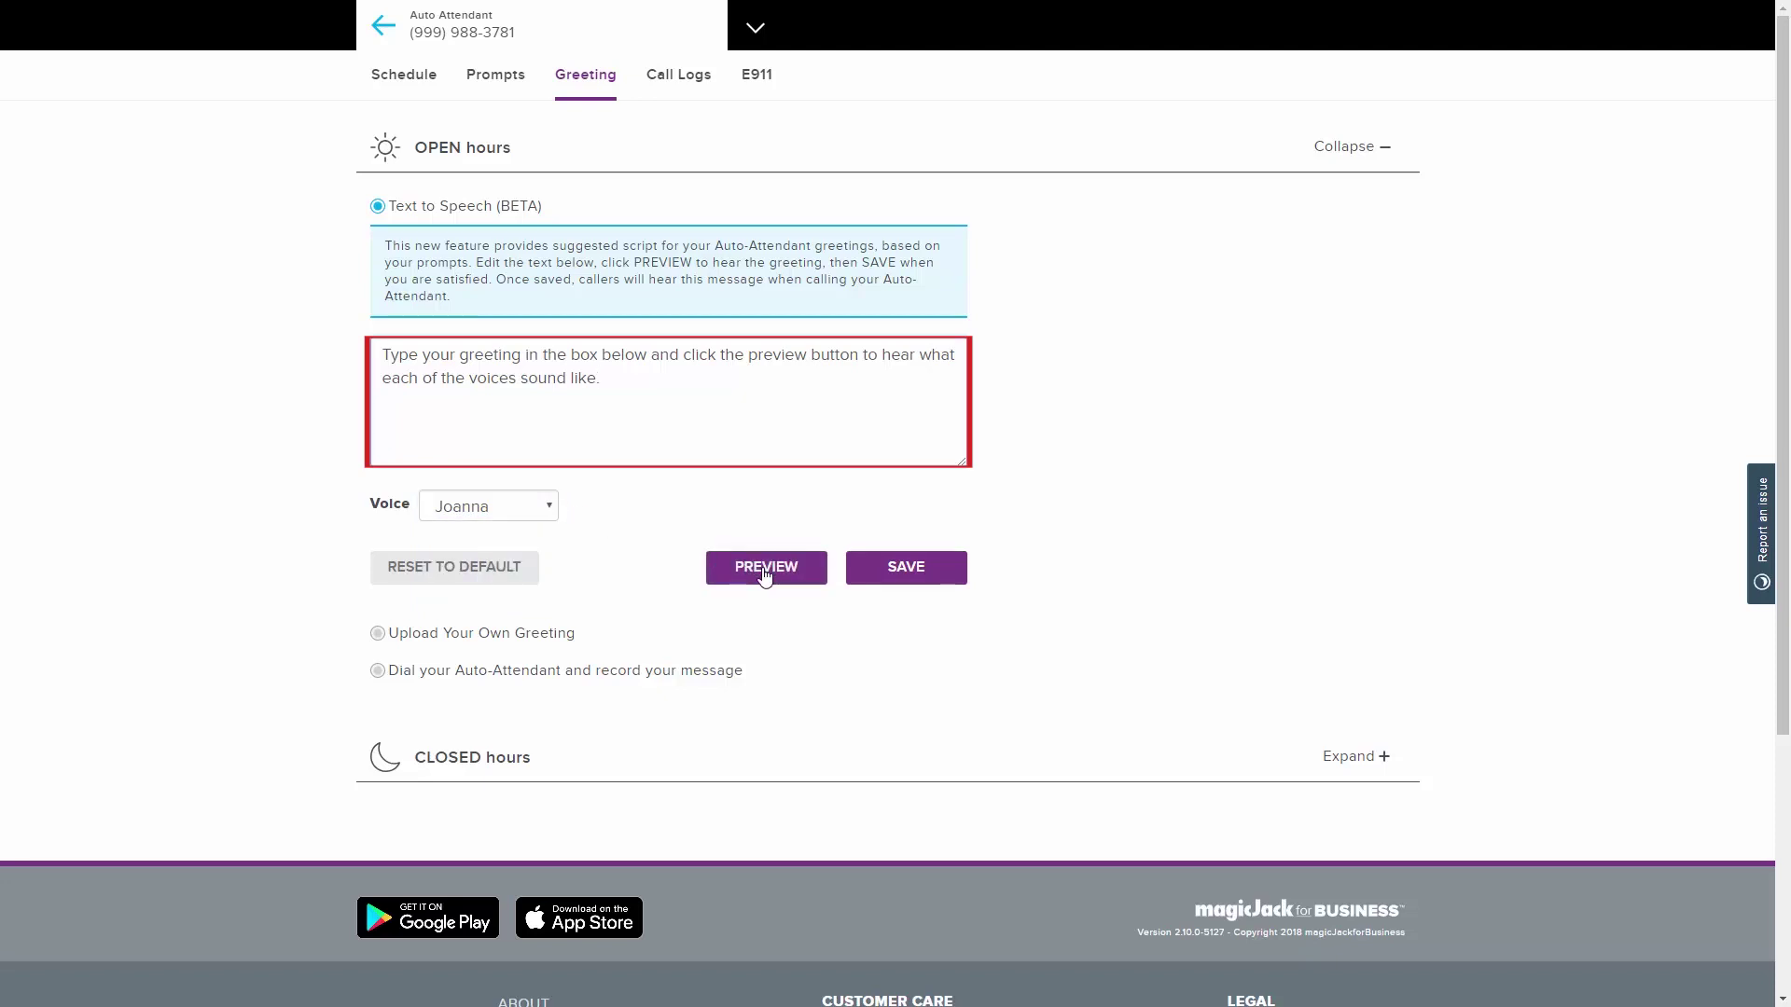
Step: Preview and save the text-to-speech greeting, then dismiss the success dialog
left_click(763, 577)
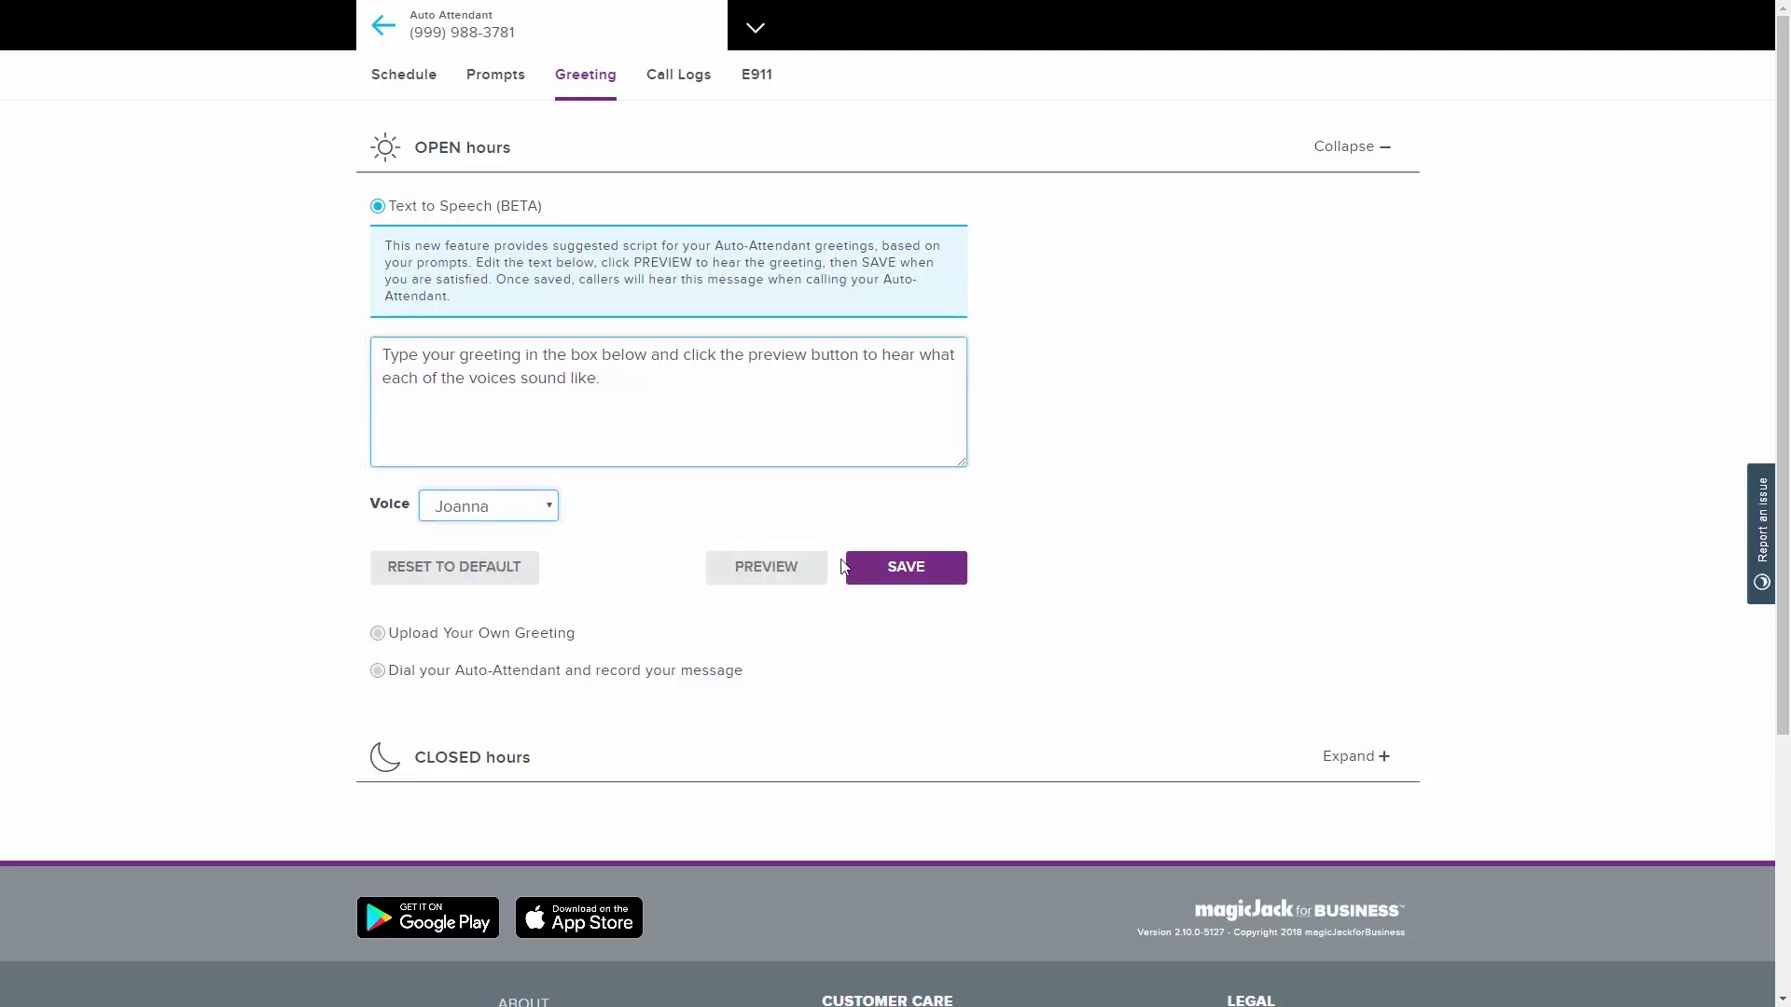
left_click(906, 569)
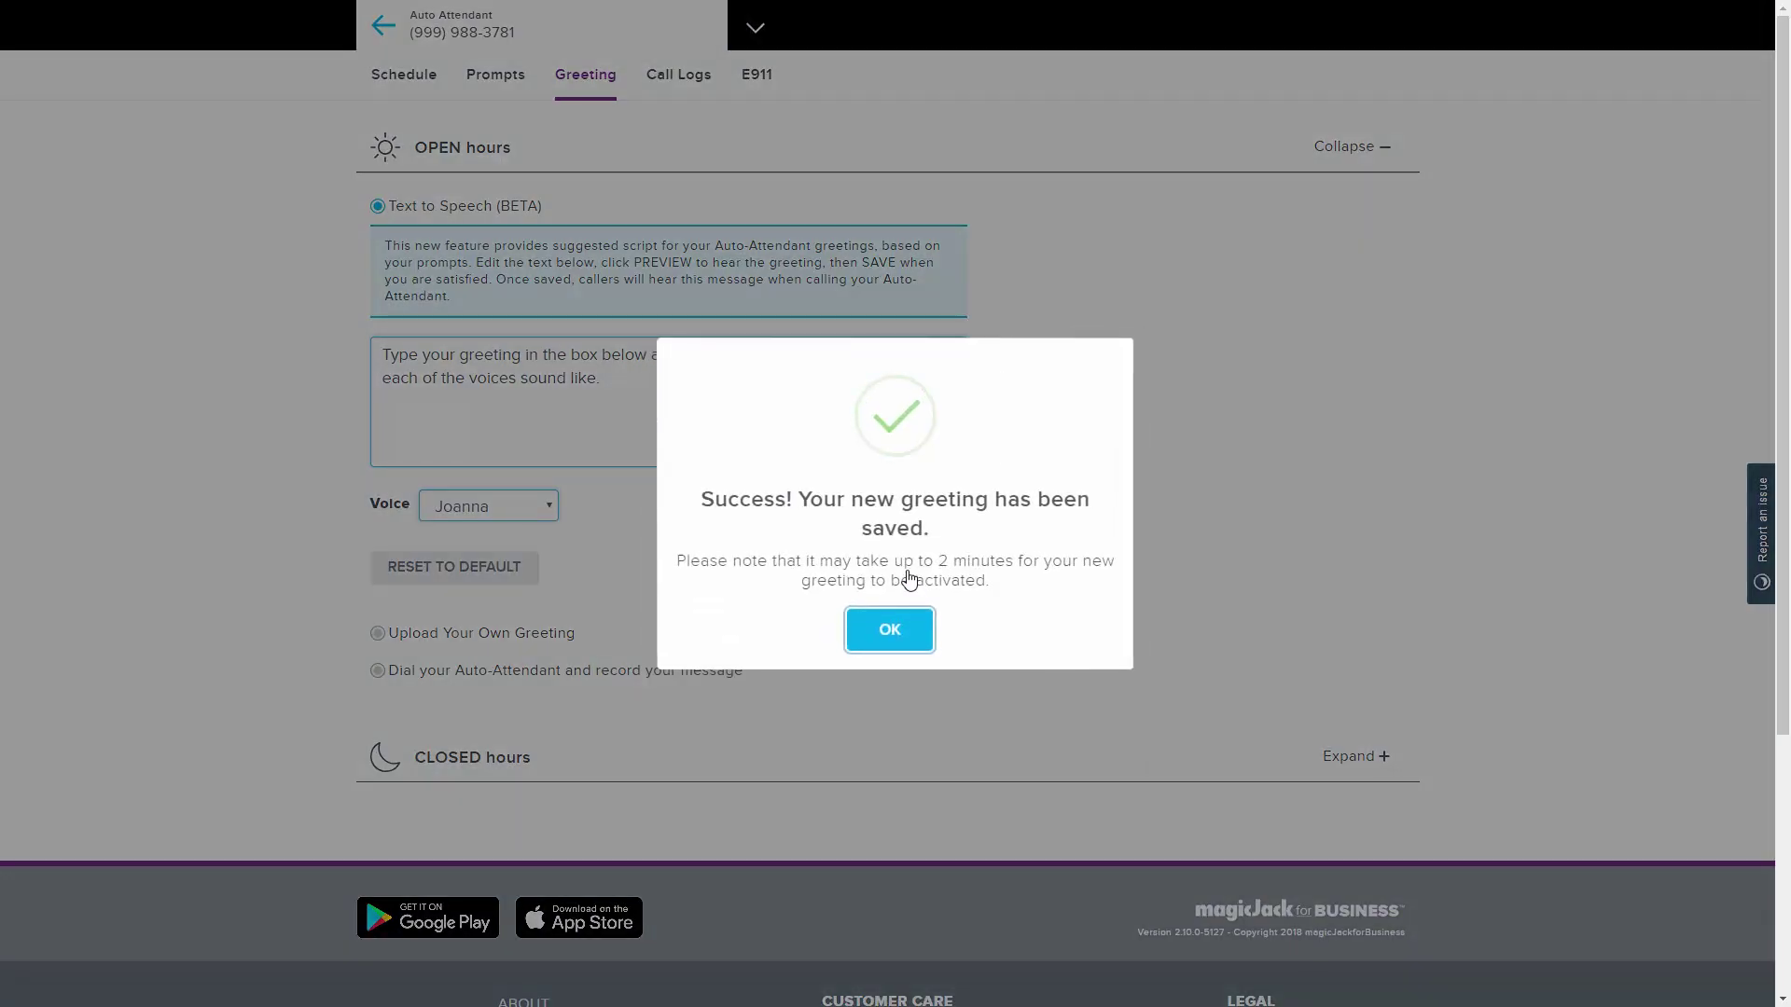
left_click(890, 630)
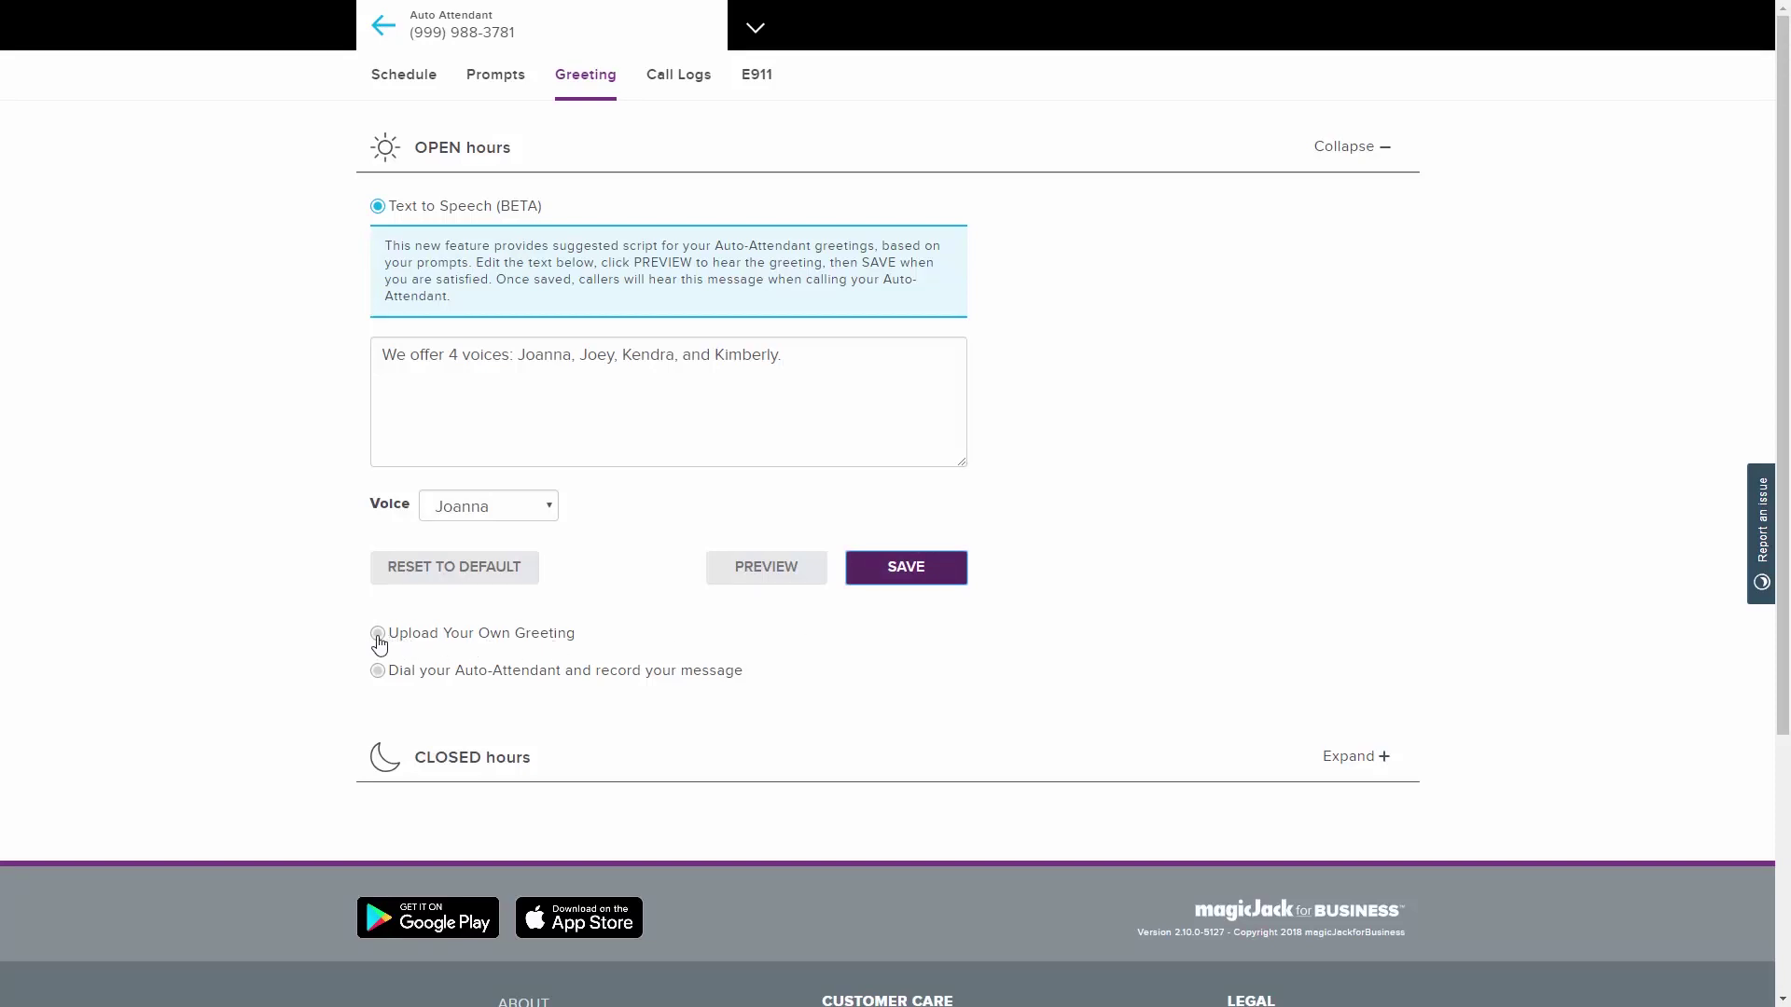
Step: Choose Upload Your Own Greeting, then Dial your Auto-Attendant to record the message
left_click(377, 637)
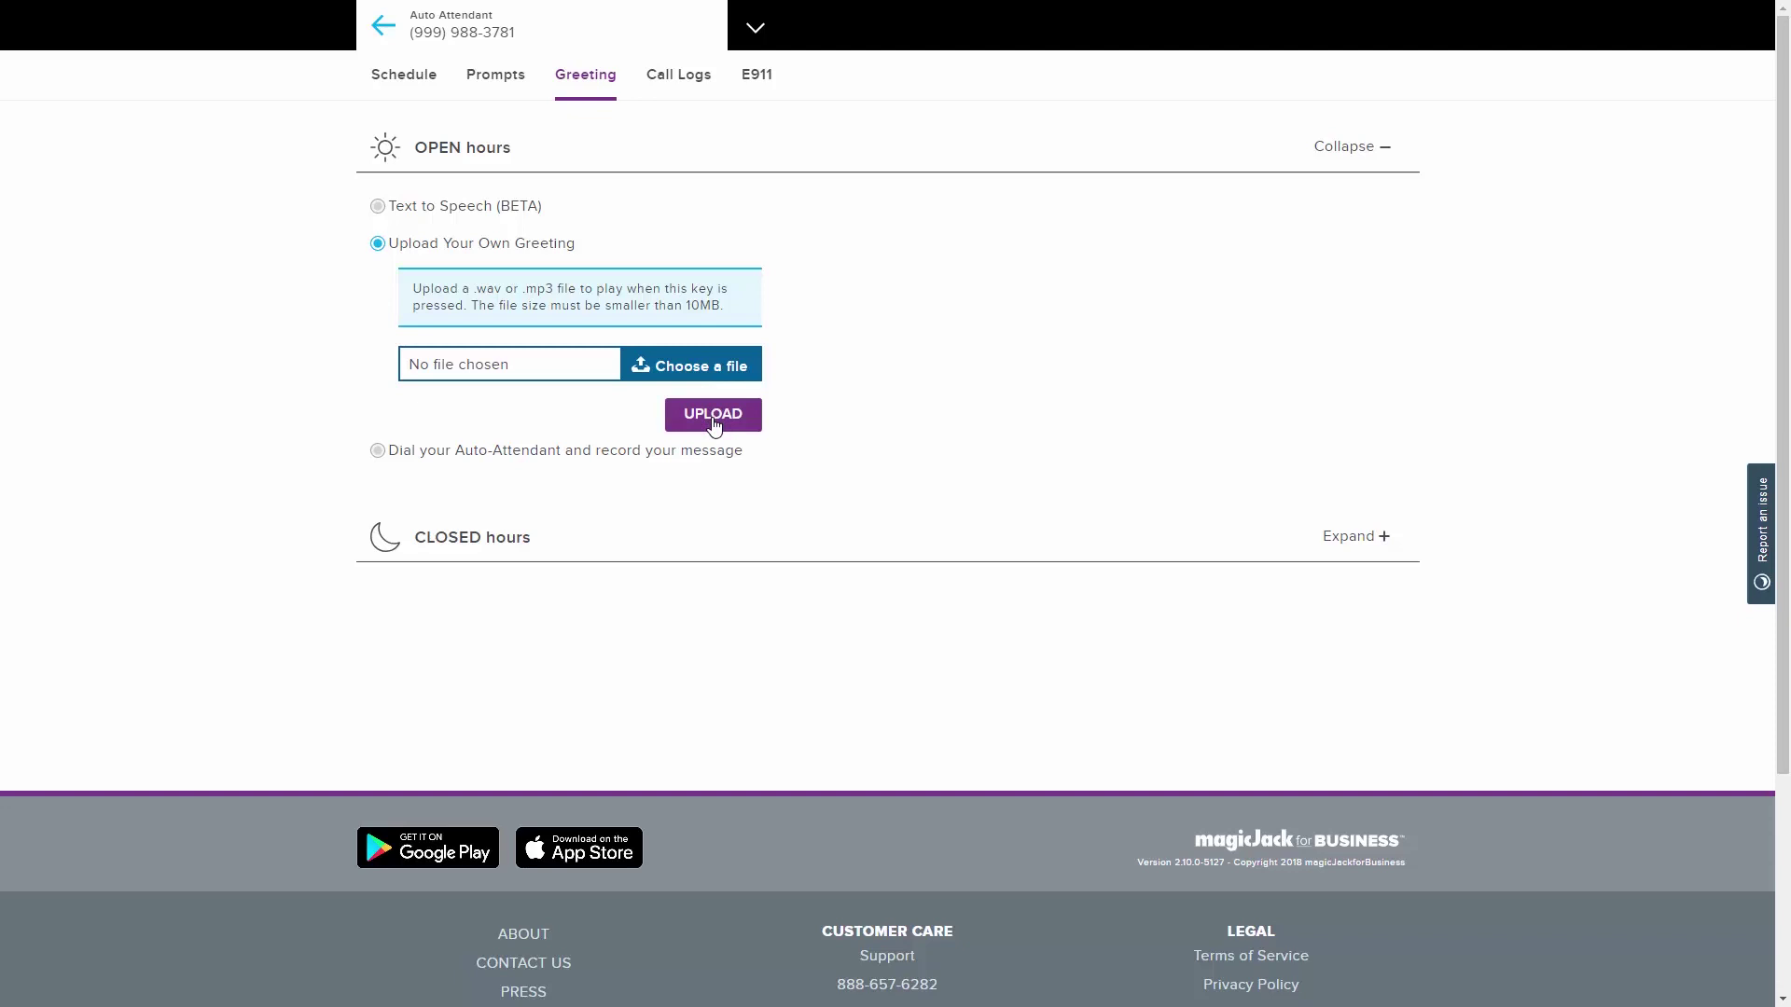
left_click(379, 451)
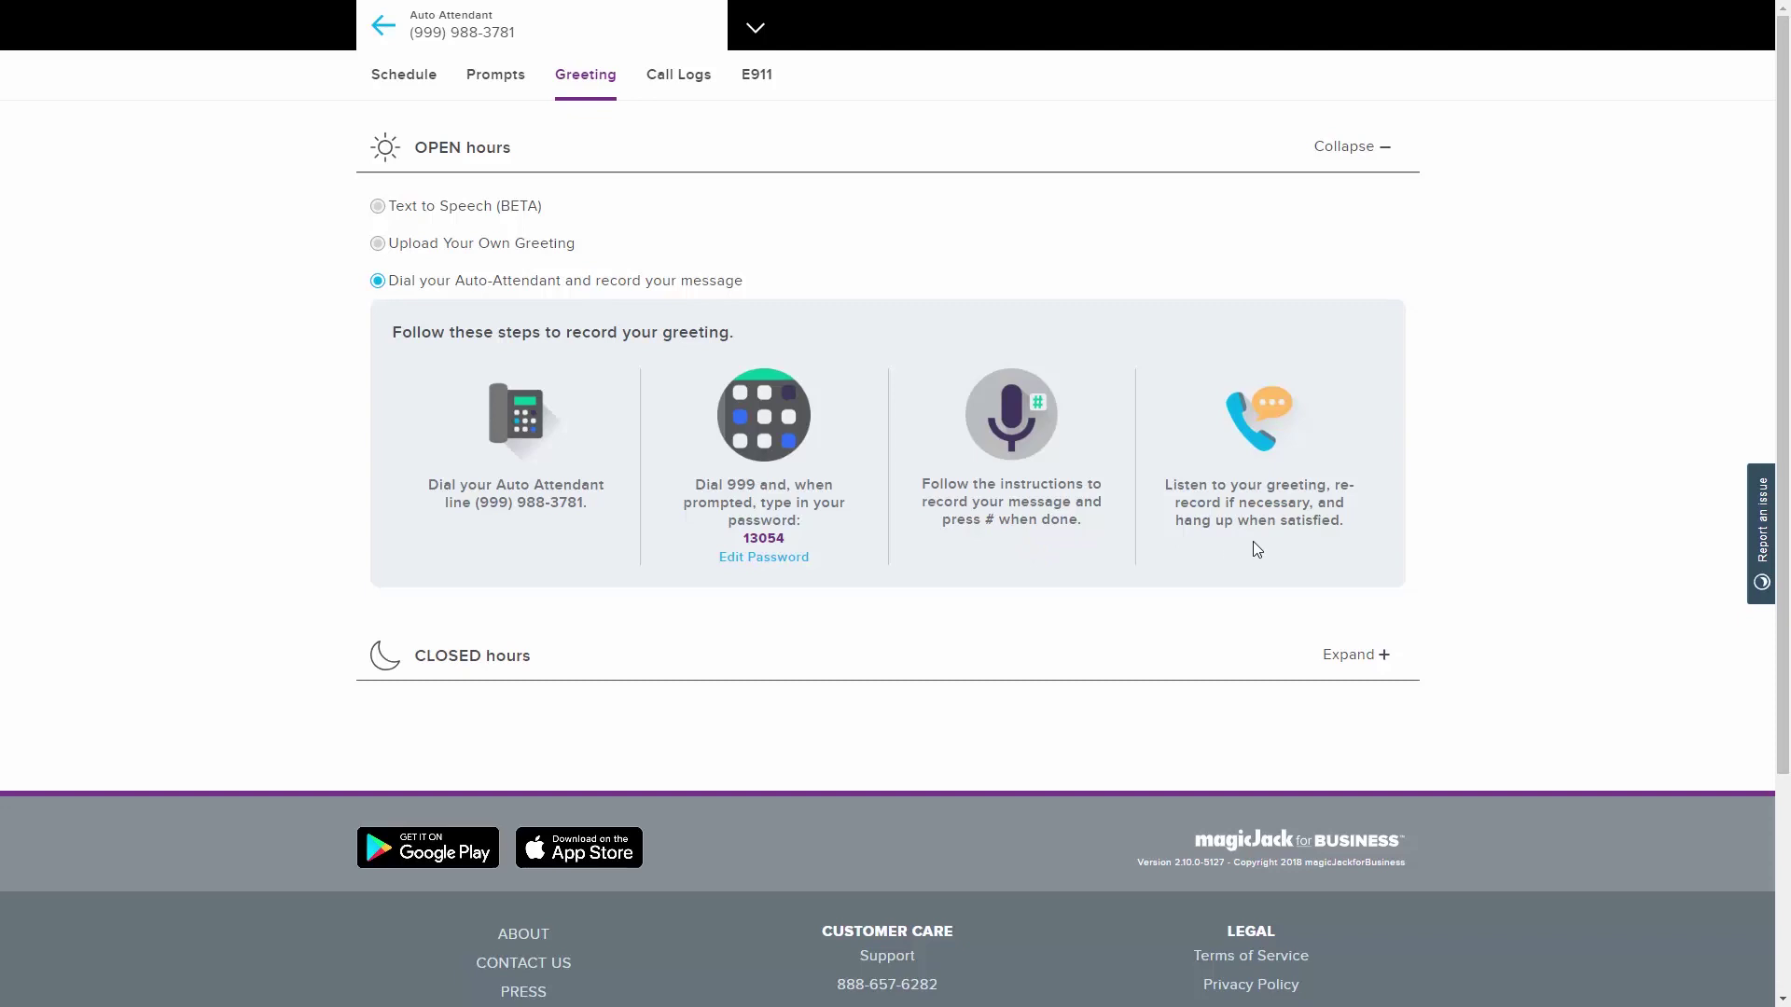
Step: Show the Call Logs list of inbound and forwarded calls, 11/07/2018 to 12/14/2018
left_click(676, 80)
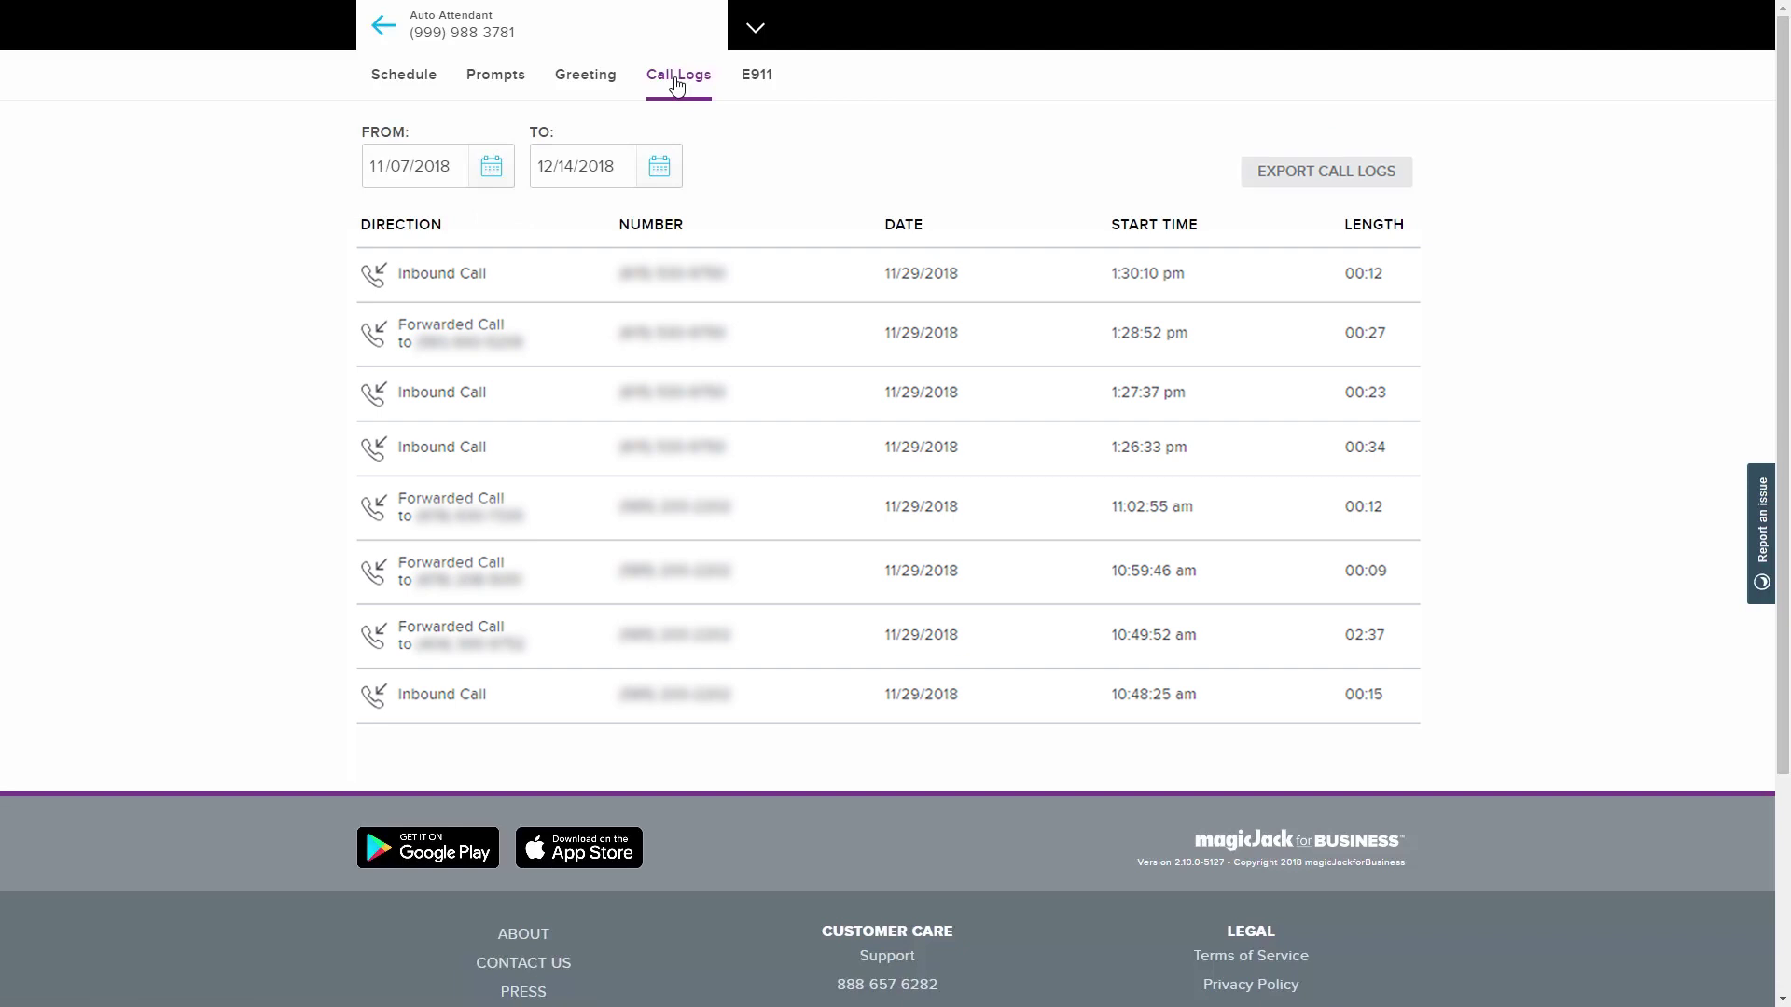
left_click(756, 87)
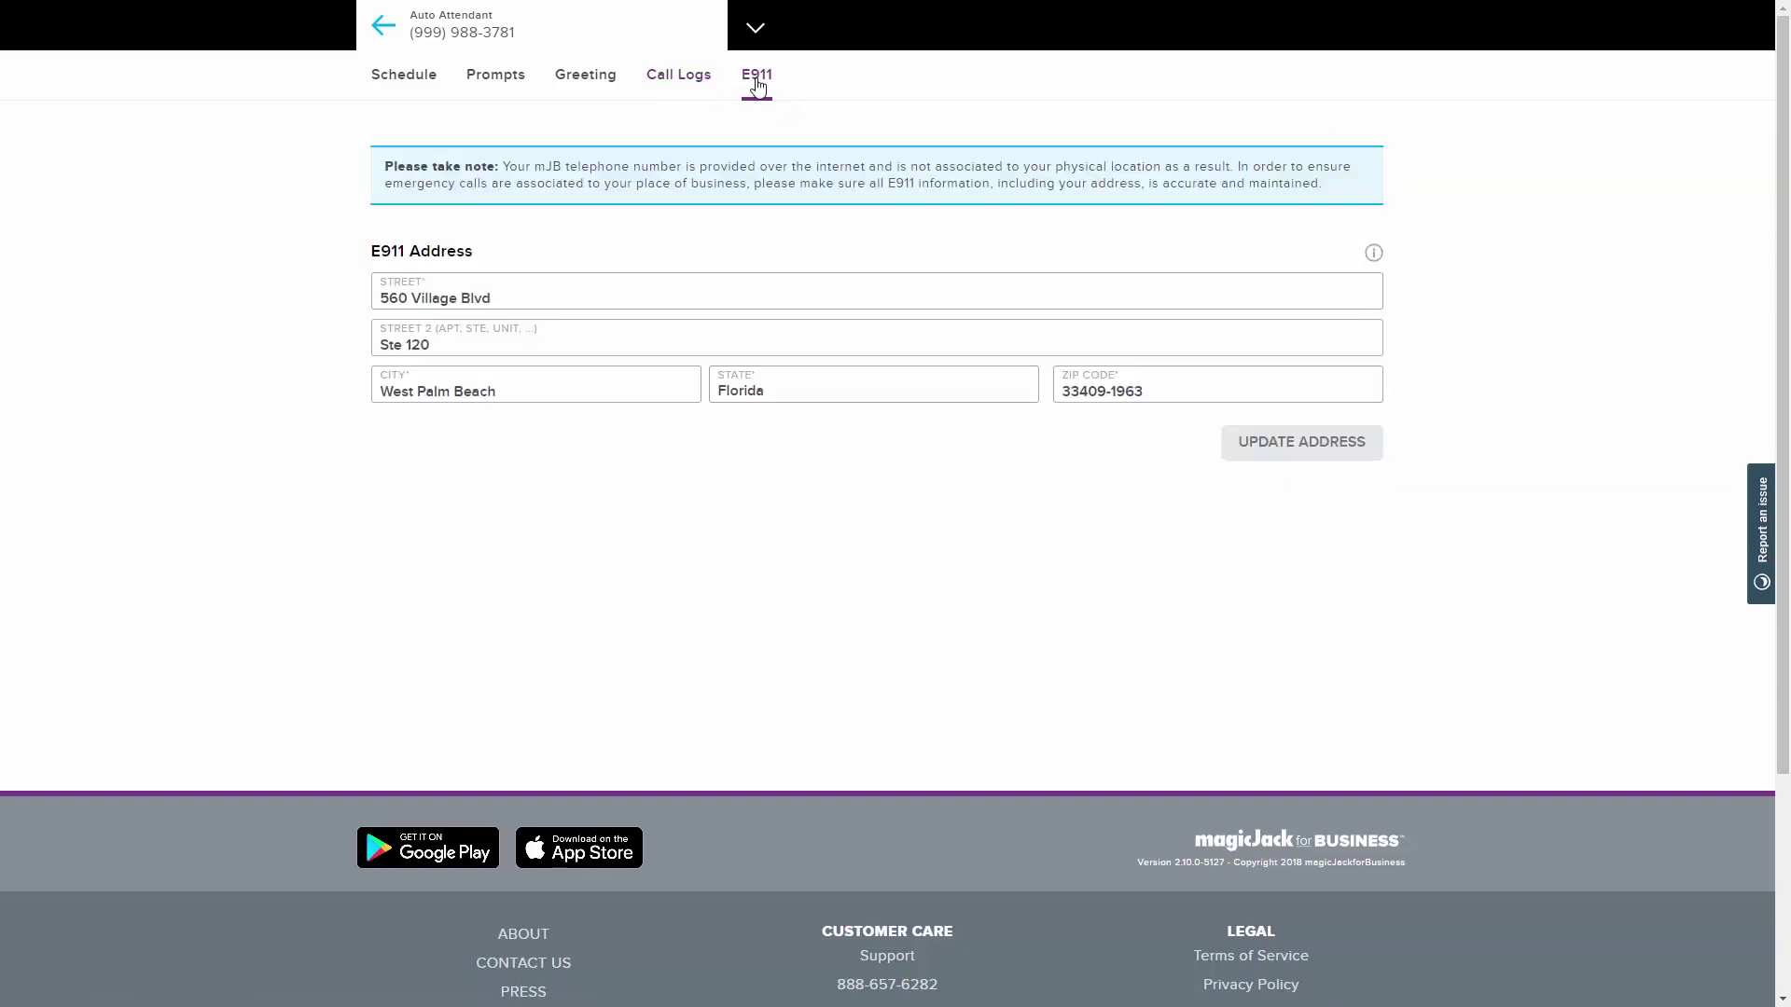